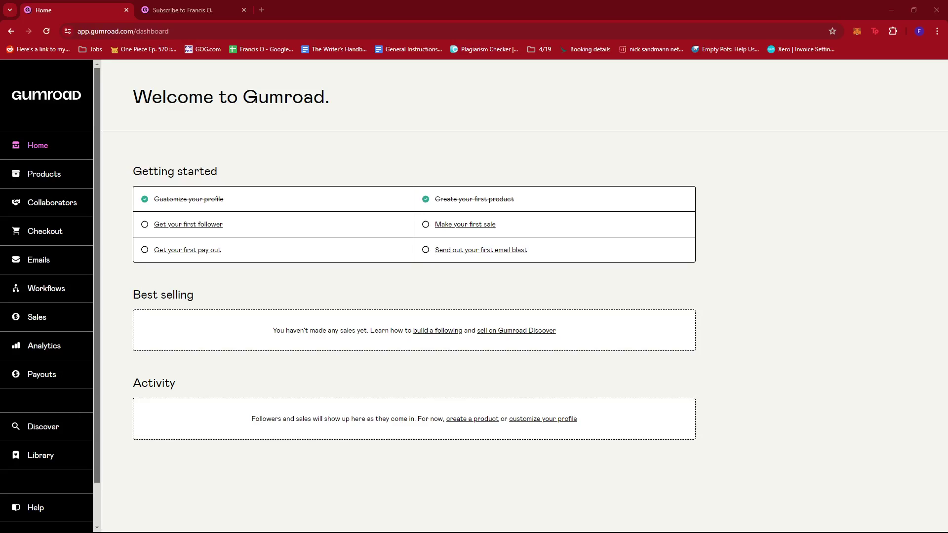
# - Go to Emails > Subscribers and copy the public subscribe page link
pyautogui.click(859, 234)
pyautogui.hotkey('ctrl', 'Tab')
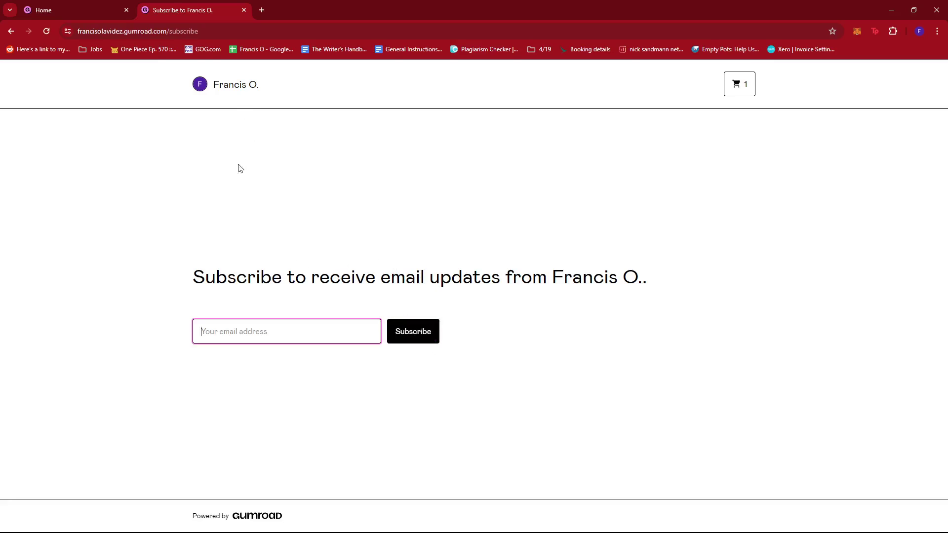
pyautogui.click(62, 4)
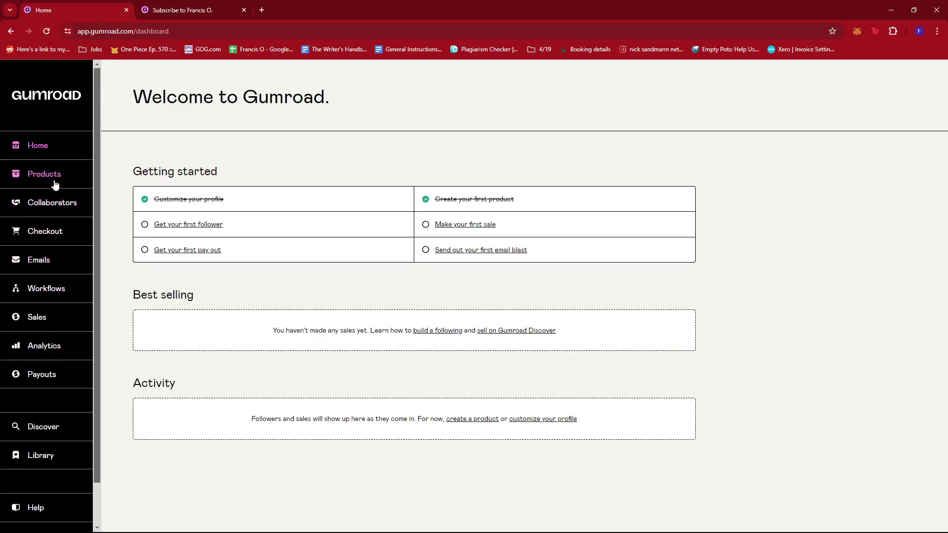
pyautogui.click(43, 264)
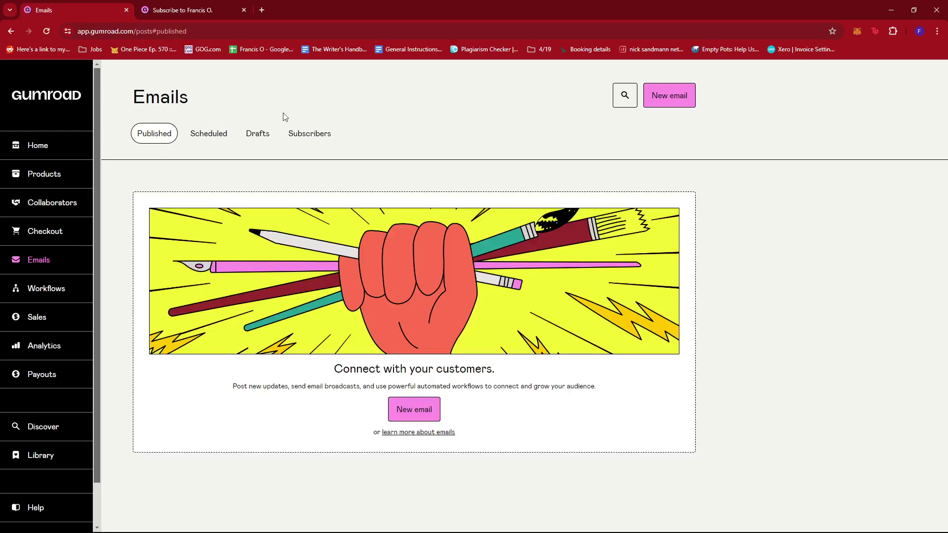
pyautogui.click(305, 136)
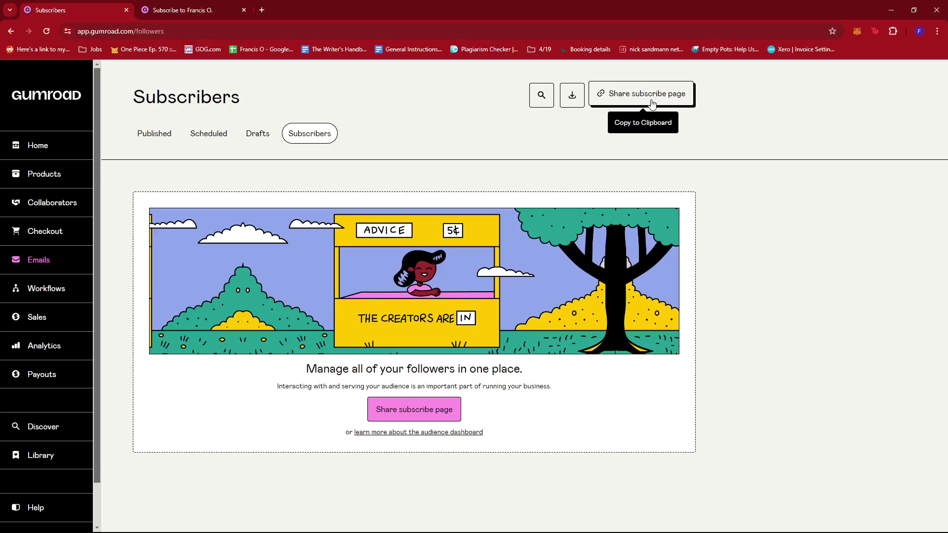
pyautogui.click(650, 105)
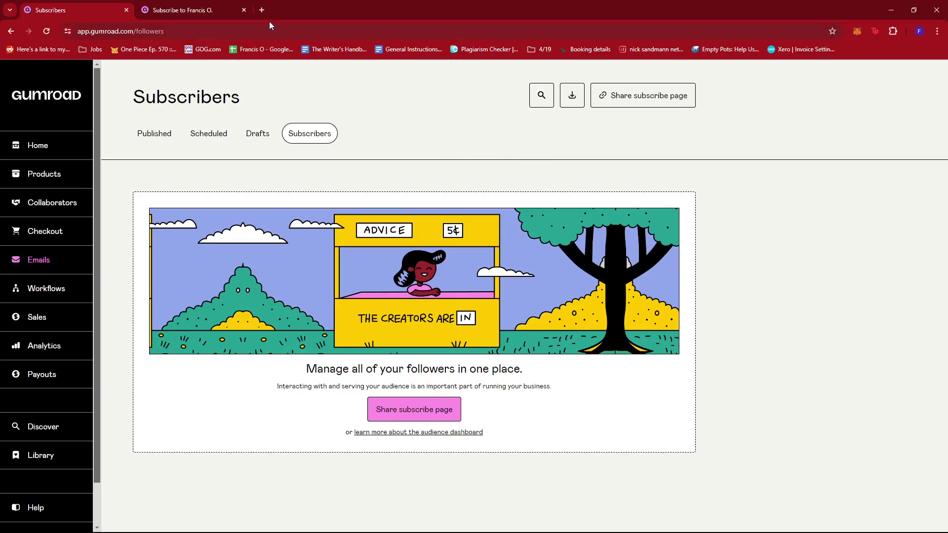
# - Paste the subscribe link into a new tab, close it, and return to the Subscribers dashboard
pyautogui.click(262, 10)
pyautogui.hotkey('ctrl', 'v')
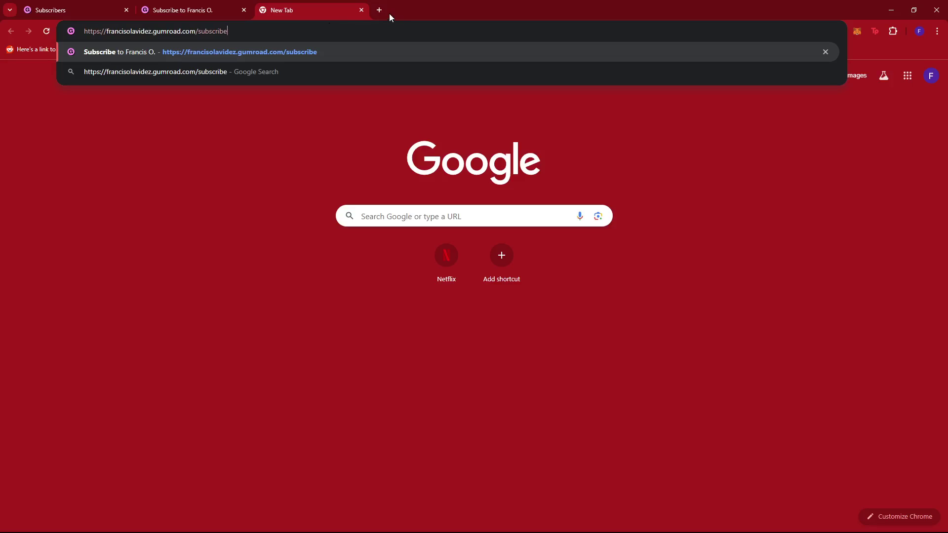
pyautogui.click(362, 10)
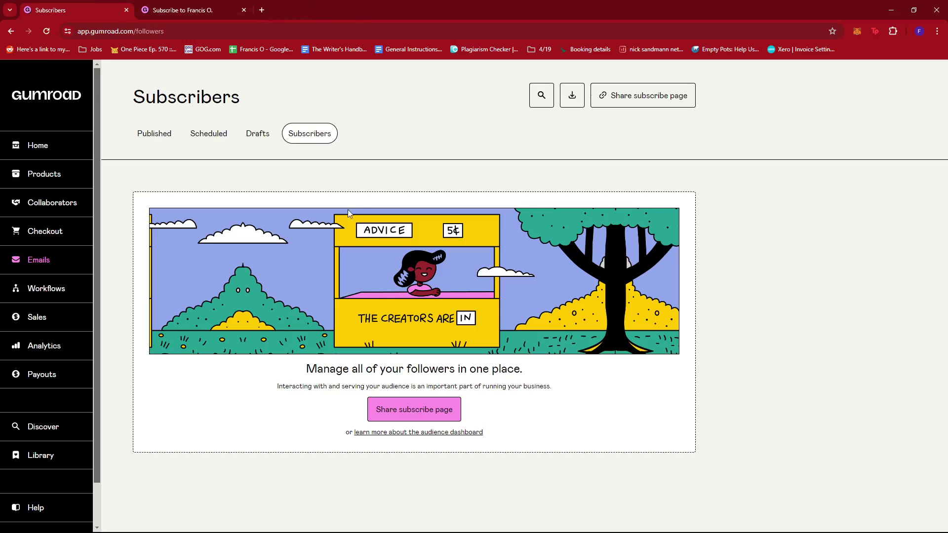
pyautogui.click(227, 6)
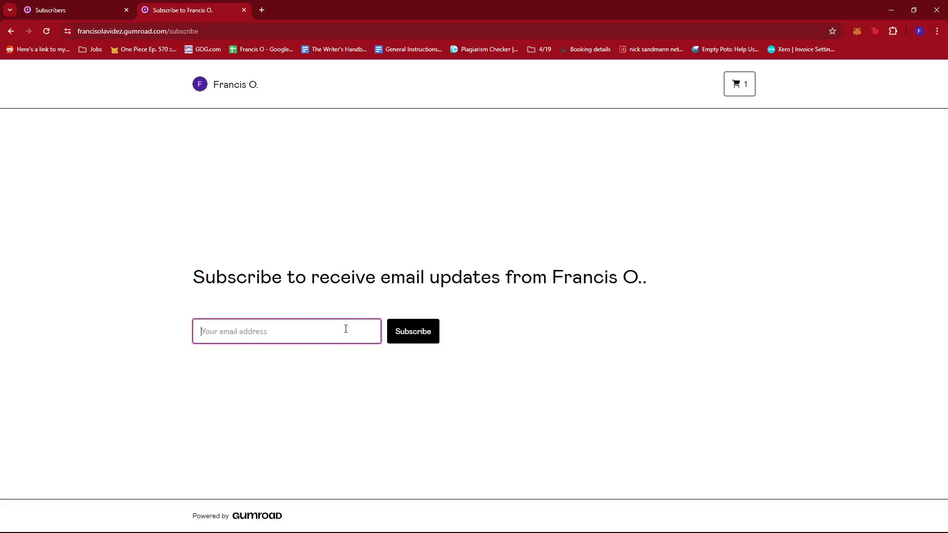
pyautogui.click(342, 294)
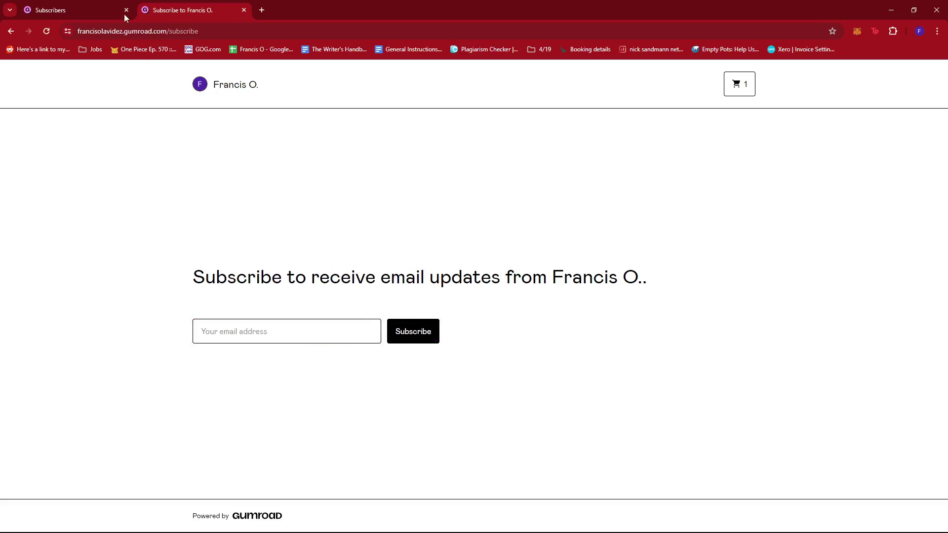
pyautogui.click(101, 5)
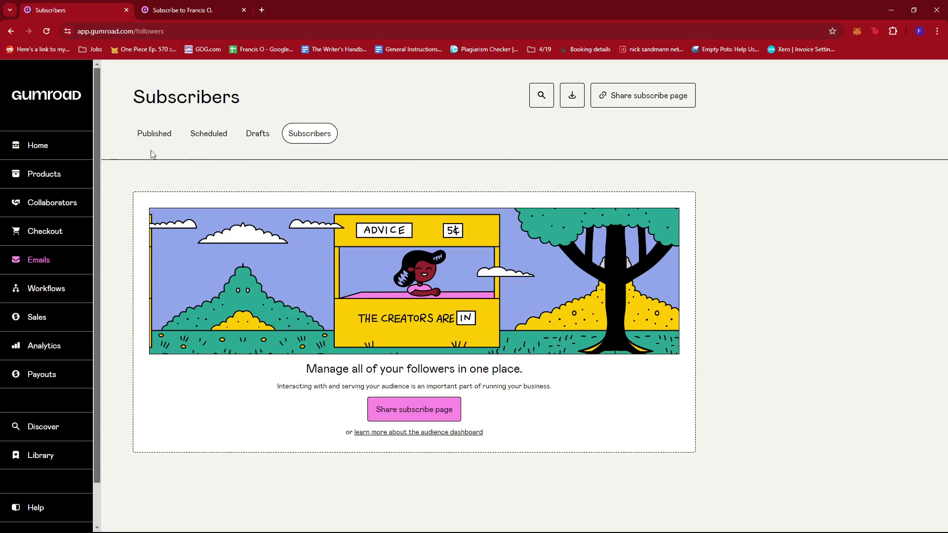
# - Go back to the Emails page, then into the Workflows section
pyautogui.click(43, 258)
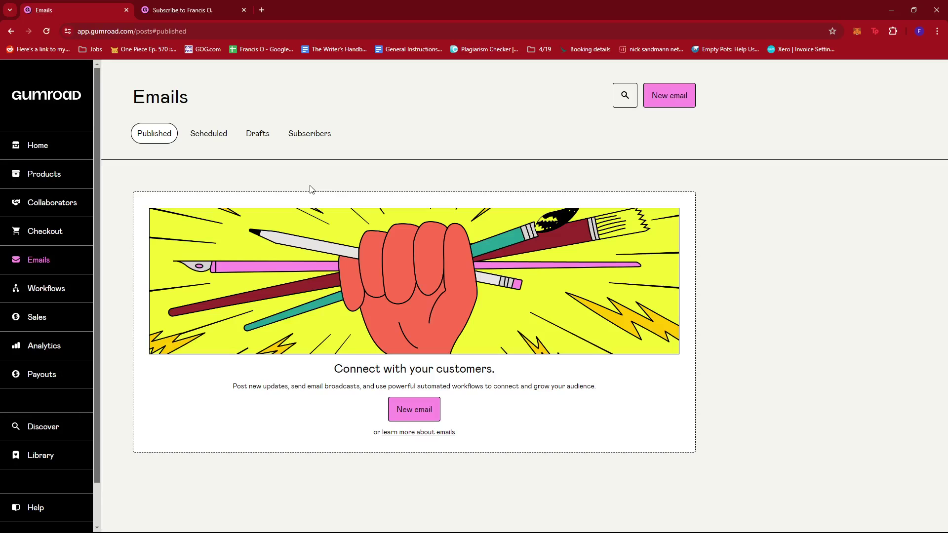
pyautogui.click(58, 295)
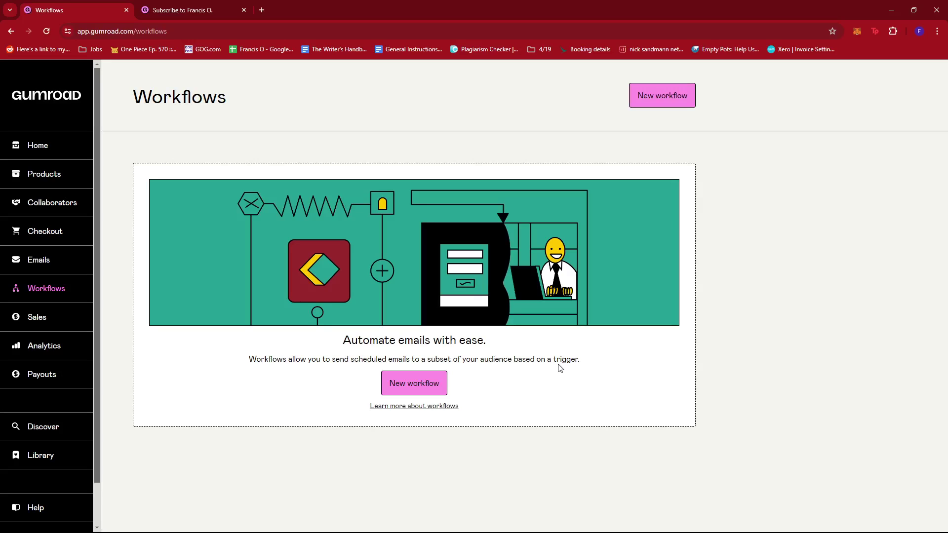
# - Start a new workflow and enter 'Subscriber Email List' as its name
pyautogui.click(411, 389)
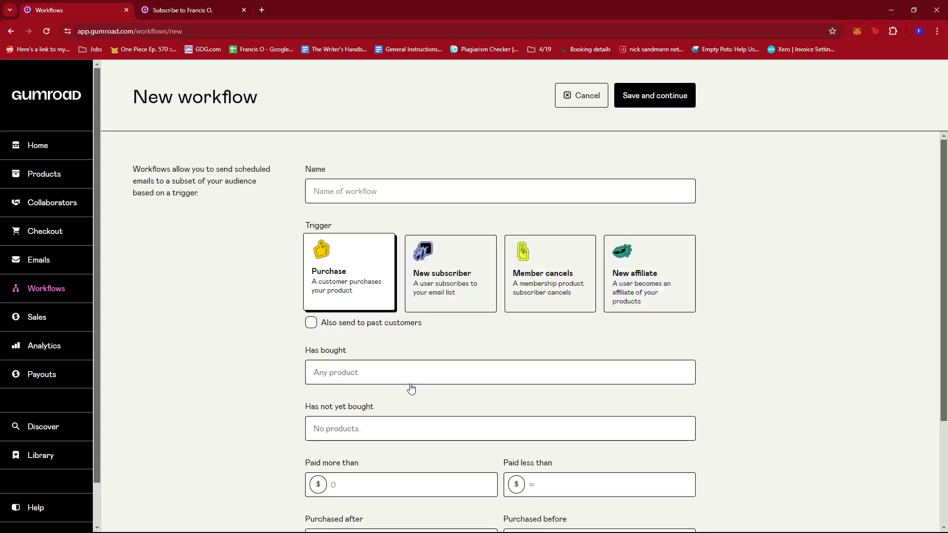
pyautogui.scroll(-3, 499, 322)
pyautogui.scroll(3, 373, 257)
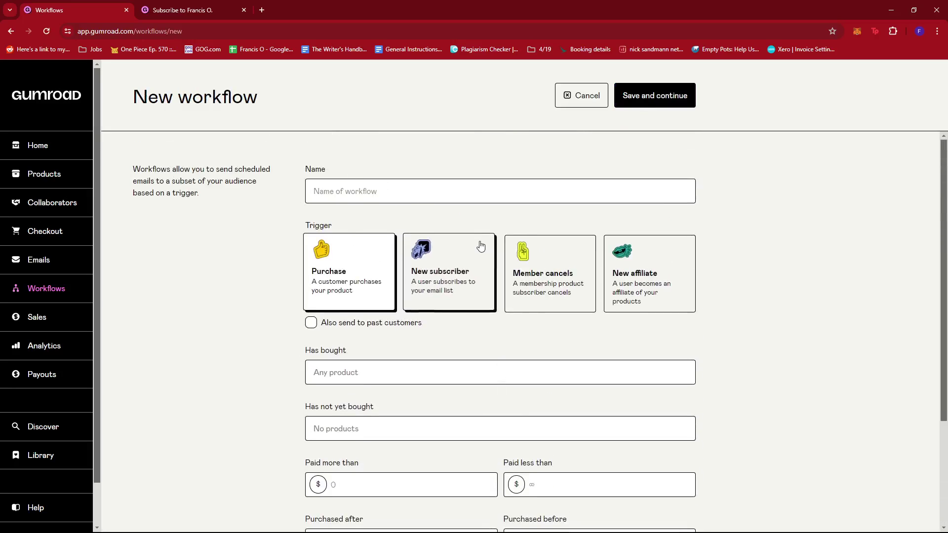
pyautogui.scroll(-1, 426, 248)
pyautogui.scroll(1, 360, 210)
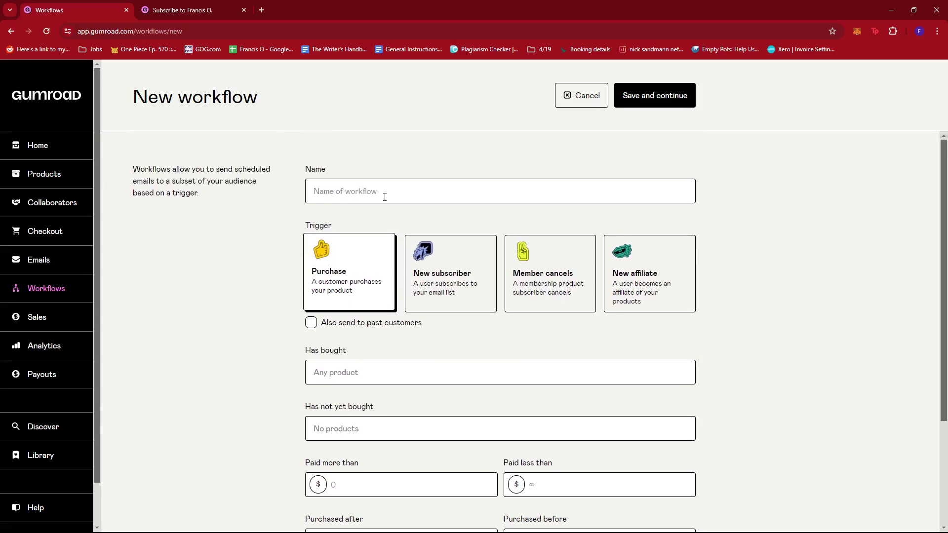
pyautogui.scroll(-1, 385, 197)
pyautogui.scroll(1, 947, 245)
pyautogui.click(339, 188)
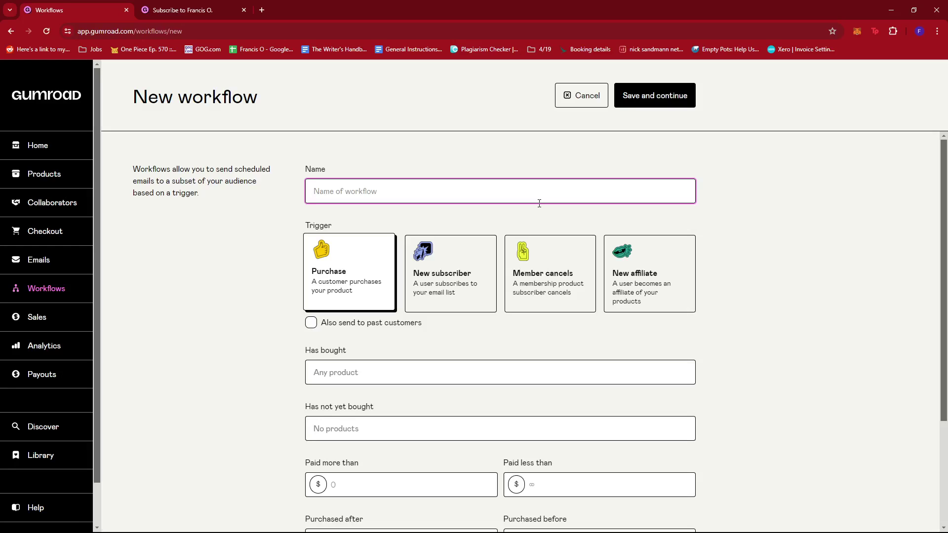
pyautogui.write('Subscriber Email List')
pyautogui.click(802, 222)
pyautogui.scroll(-3, 490, 198)
pyautogui.scroll(3, 480, 205)
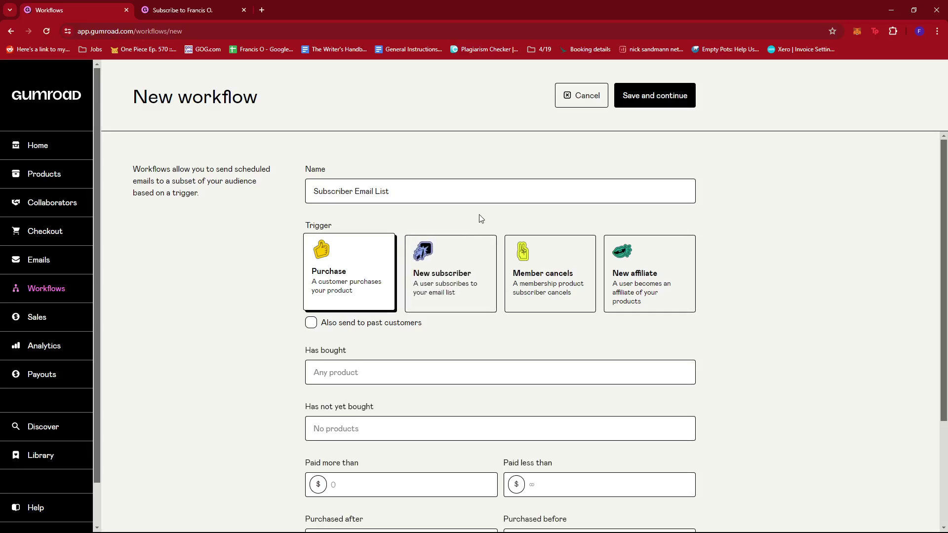
# - Compare the Member cancels and New affiliate triggers, then settle on New subscriber
pyautogui.click(441, 287)
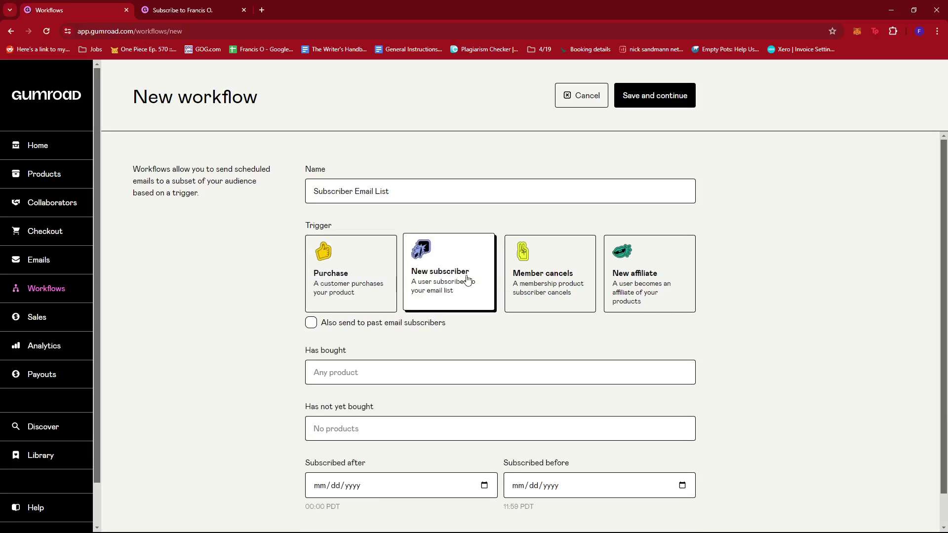
pyautogui.click(545, 278)
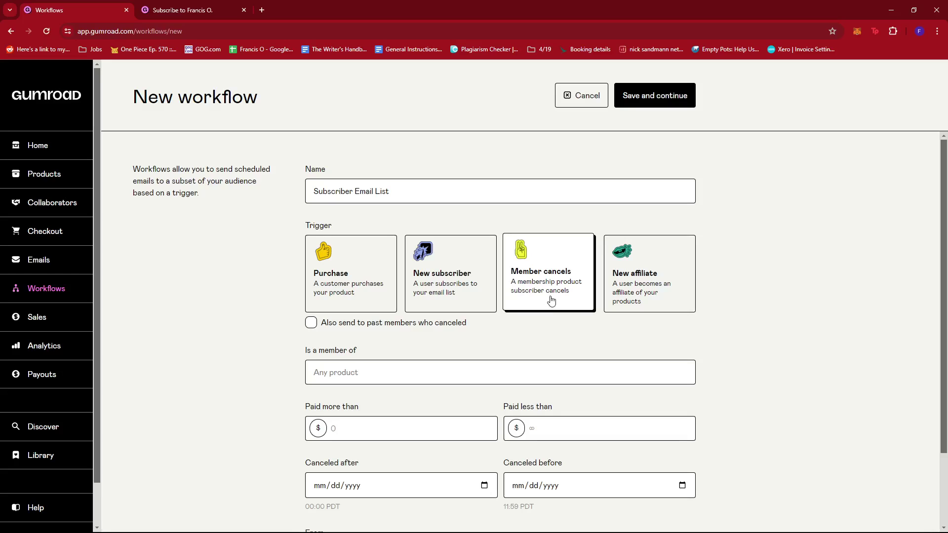
pyautogui.click(637, 289)
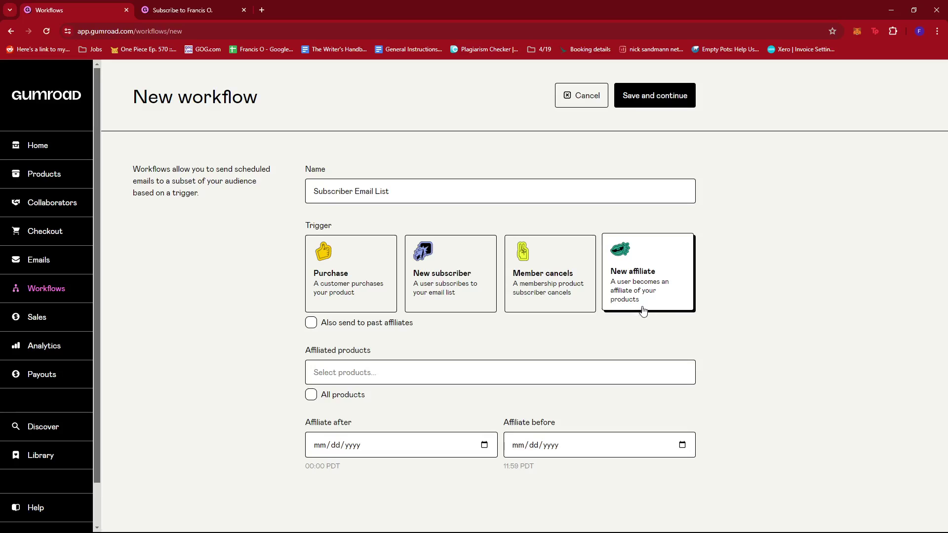
pyautogui.click(548, 284)
pyautogui.click(449, 269)
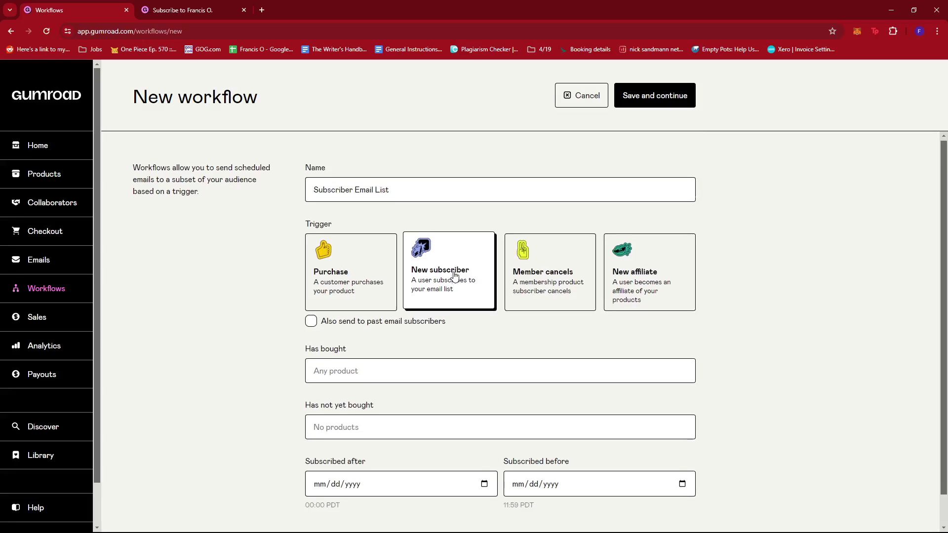
pyautogui.scroll(-1, 455, 276)
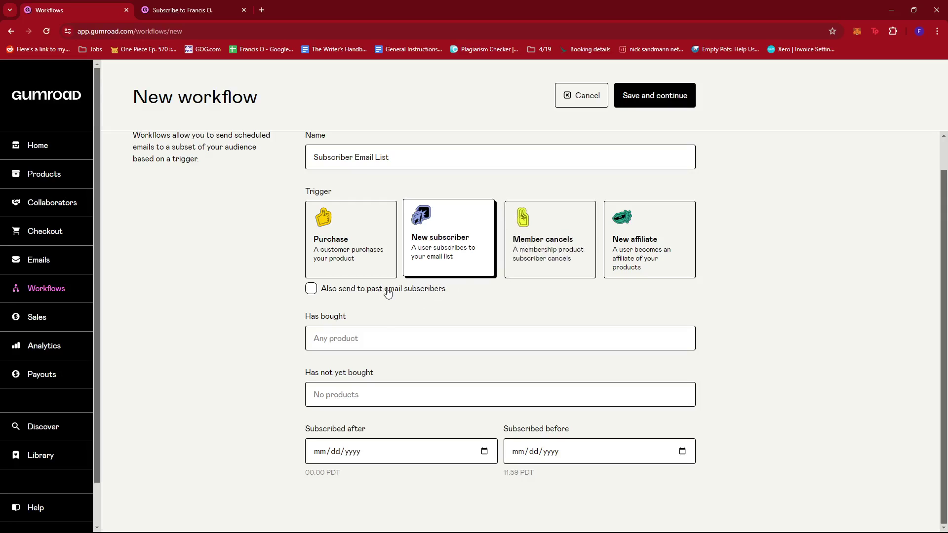
# - Leave the Has bought product filter unrestricted
pyautogui.click(344, 344)
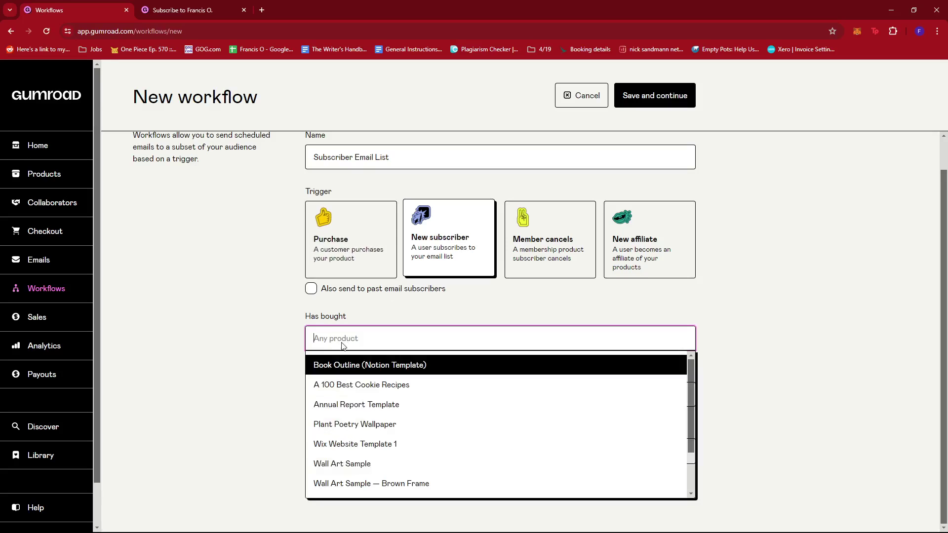
pyautogui.scroll(-1, 429, 395)
pyautogui.scroll(1, 430, 406)
pyautogui.click(291, 340)
pyautogui.click(339, 333)
pyautogui.click(833, 366)
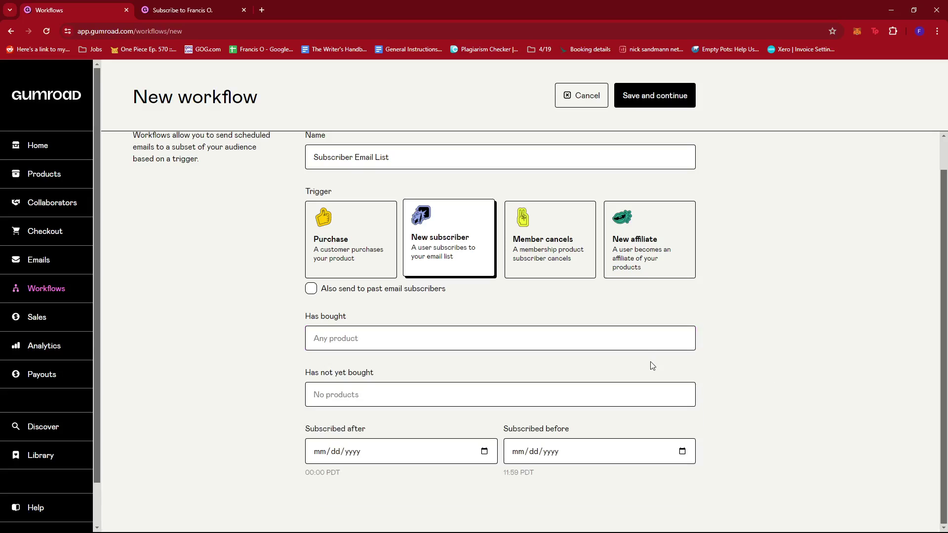
# - Leave the Has not yet bought filter and the Subscribed after date empty
pyautogui.click(354, 403)
pyautogui.scroll(-1, 380, 434)
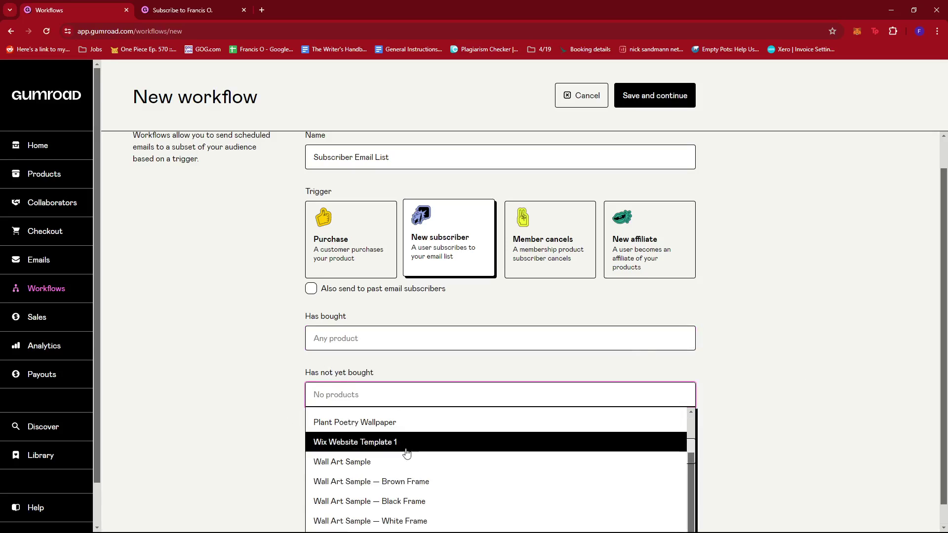
pyautogui.click(223, 413)
pyautogui.click(419, 395)
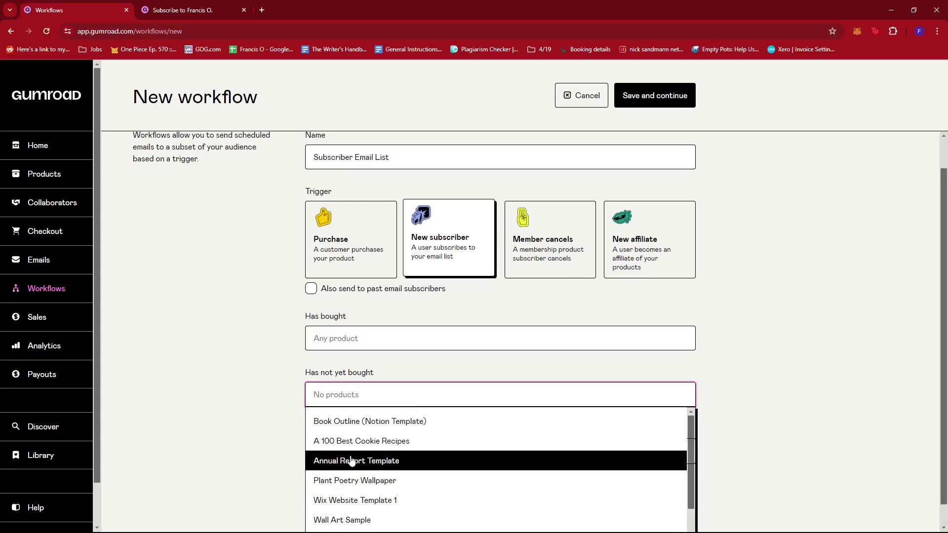
pyautogui.click(222, 365)
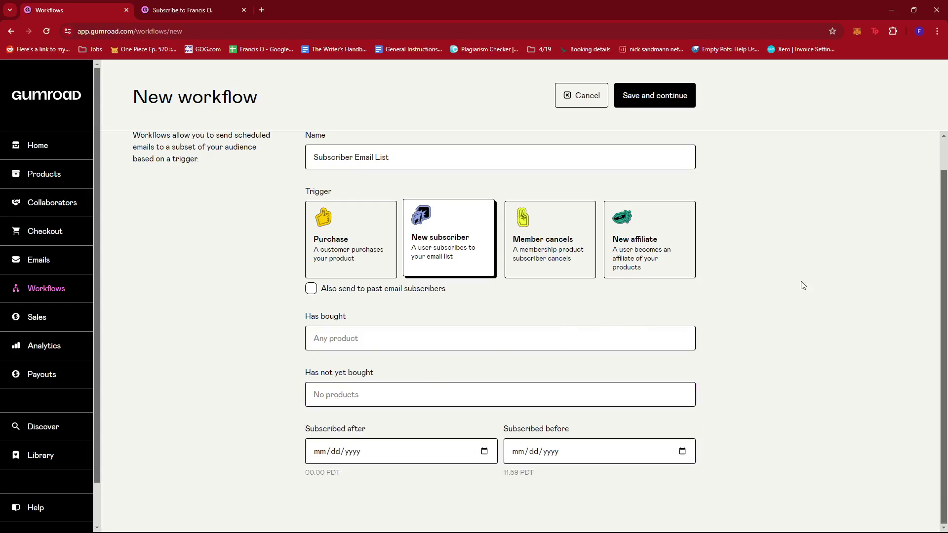
pyautogui.click(474, 453)
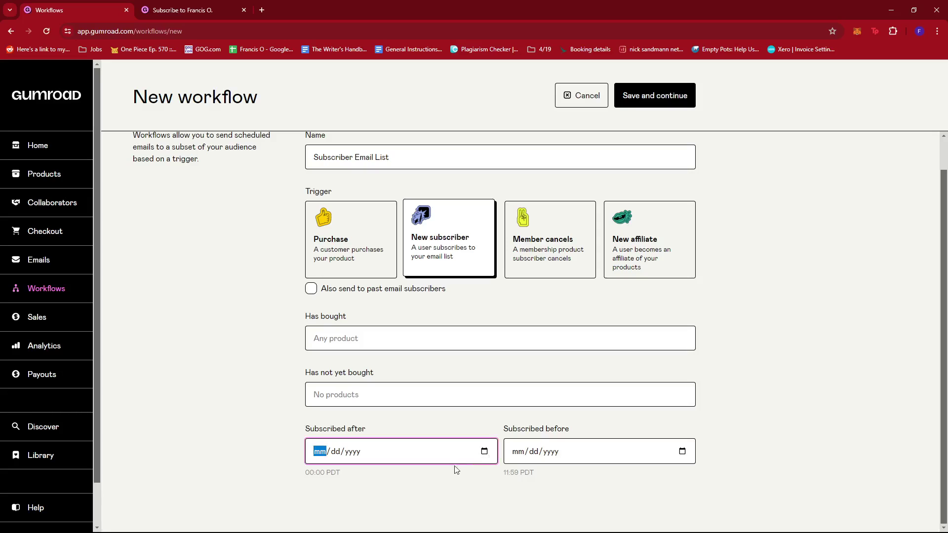
pyautogui.click(148, 401)
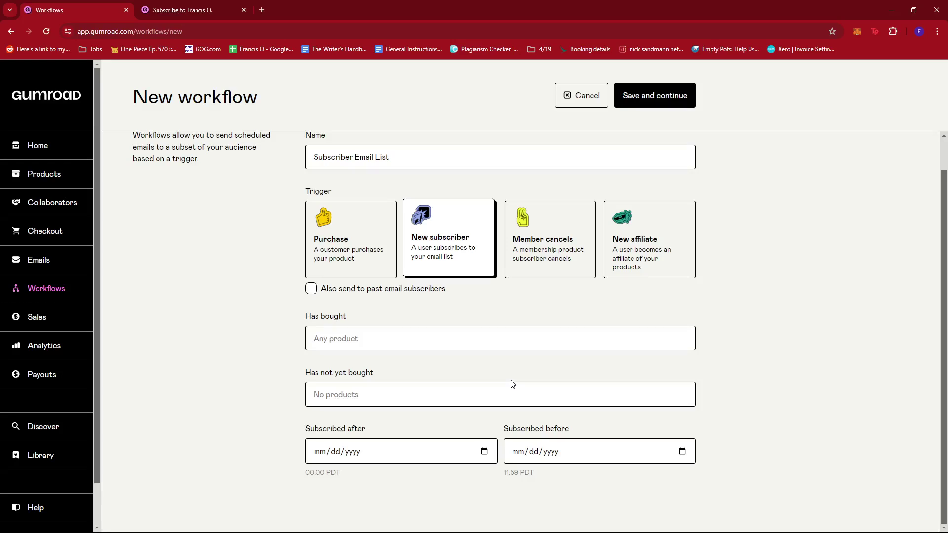
pyautogui.scroll(1, 512, 384)
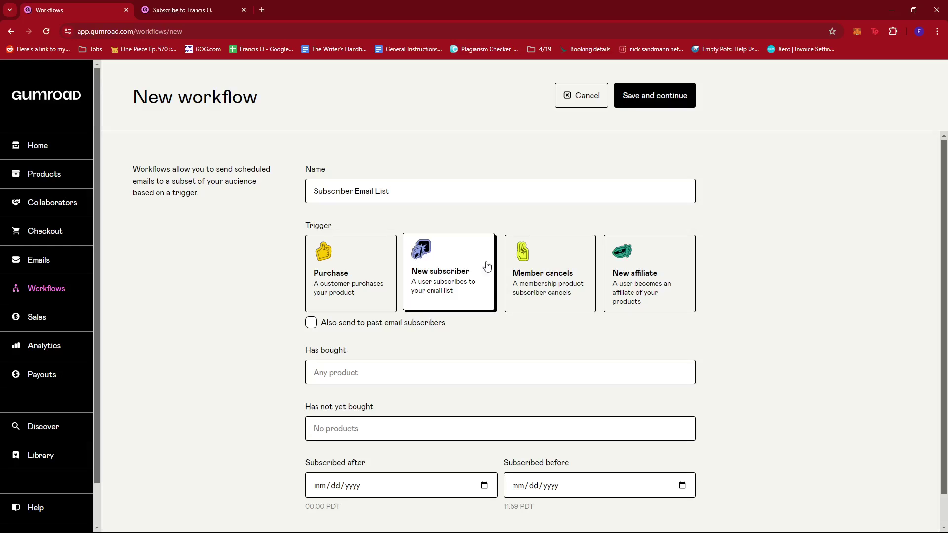
# - Save the workflow and create its first email with a 0-hour send delay
pyautogui.click(648, 108)
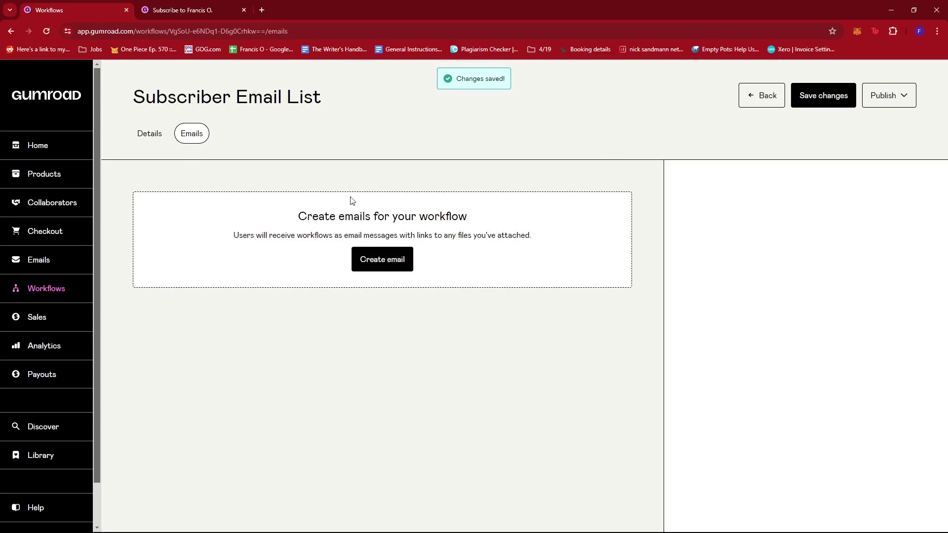
pyautogui.click(394, 267)
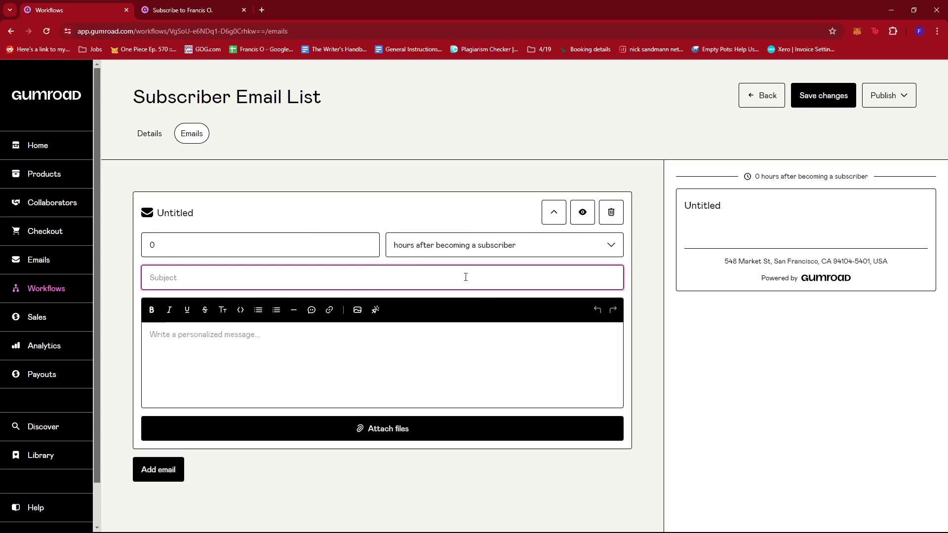
pyautogui.click(276, 246)
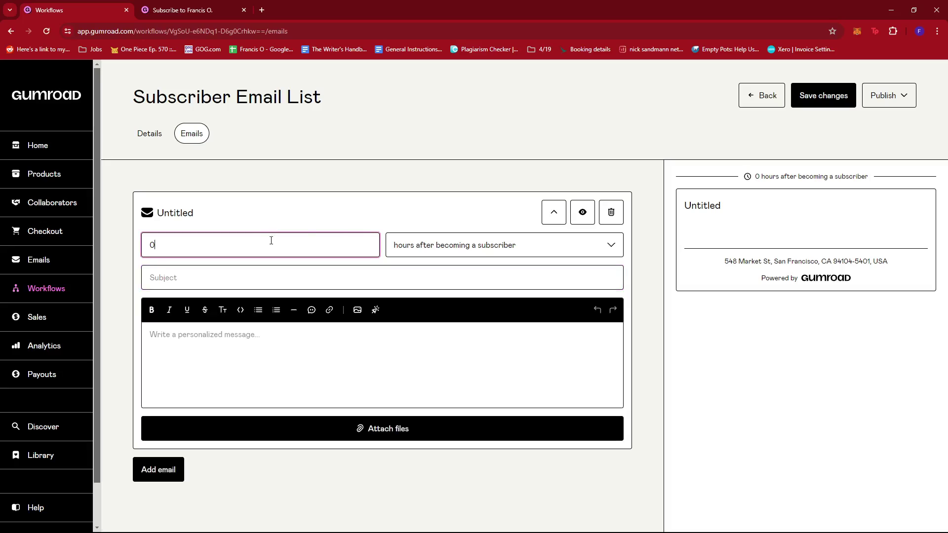
pyautogui.click(445, 206)
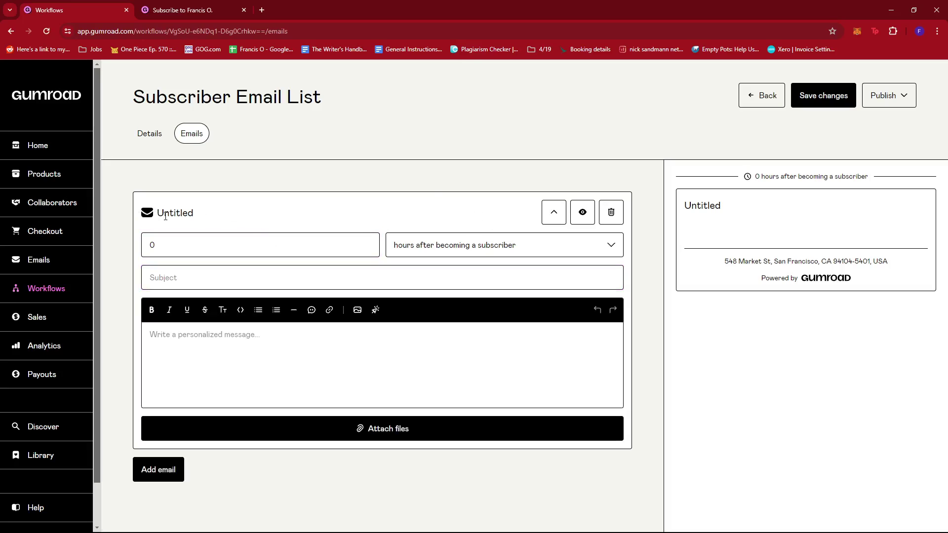
pyautogui.click(464, 247)
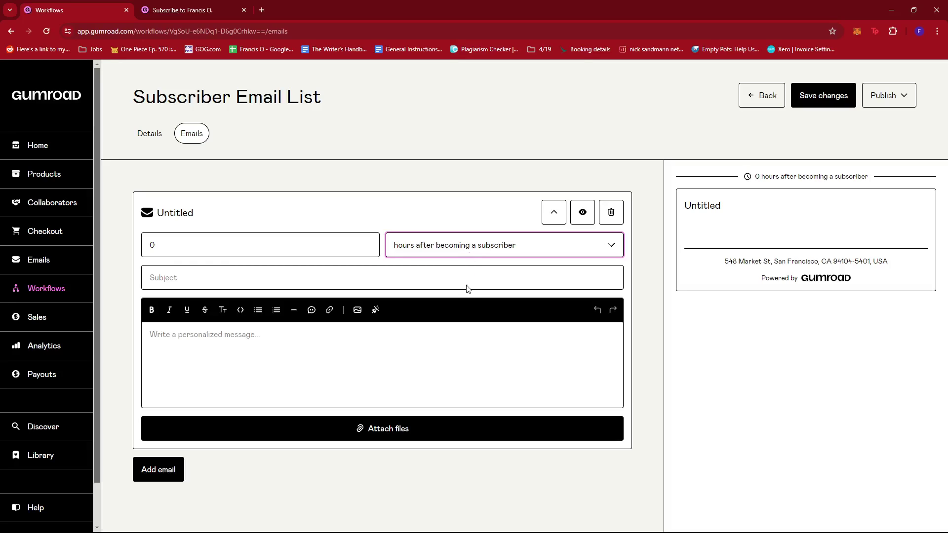
pyautogui.click(447, 194)
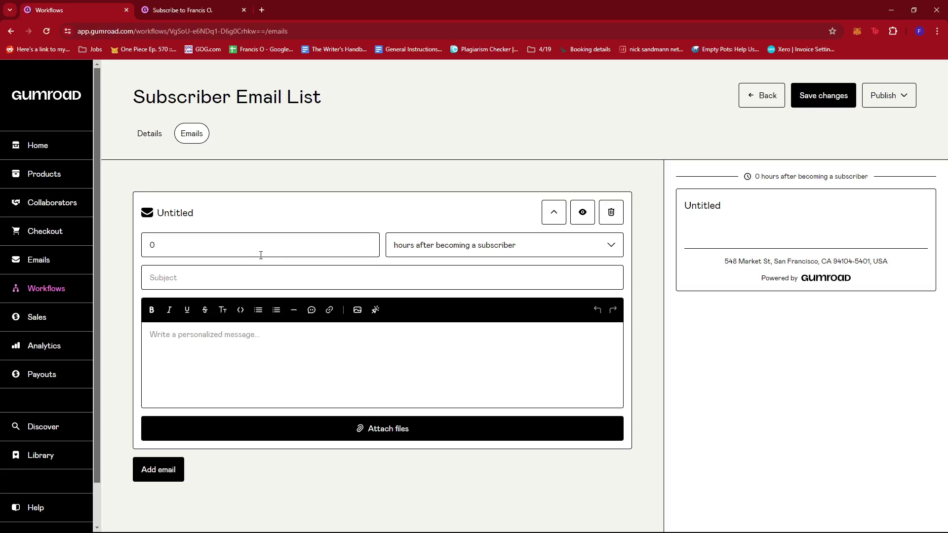
# - Keep the 0-hour delay and enter the subject 'Welcome New Subscriber!'
pyautogui.click(151, 245)
pyautogui.doubleClick(164, 247)
pyautogui.click(285, 214)
pyautogui.click(372, 280)
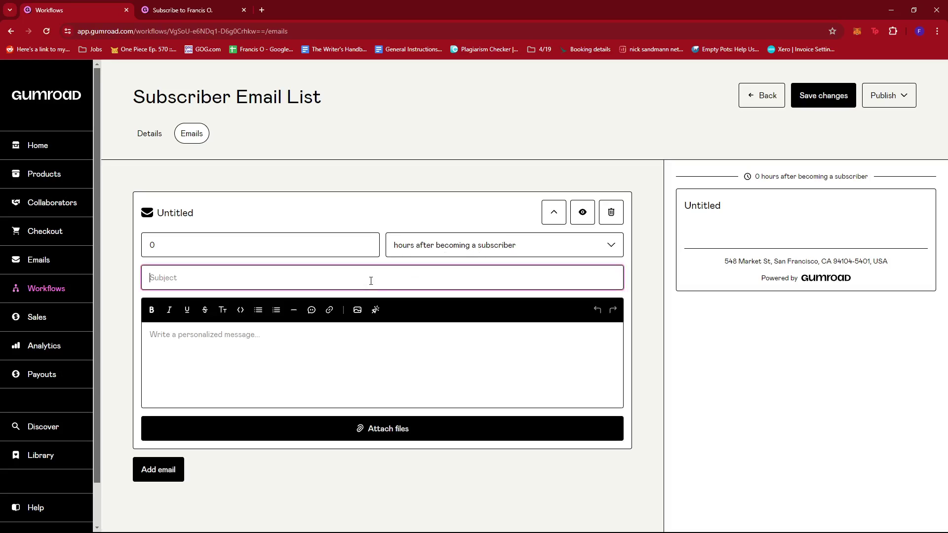
pyautogui.write('Welcome')
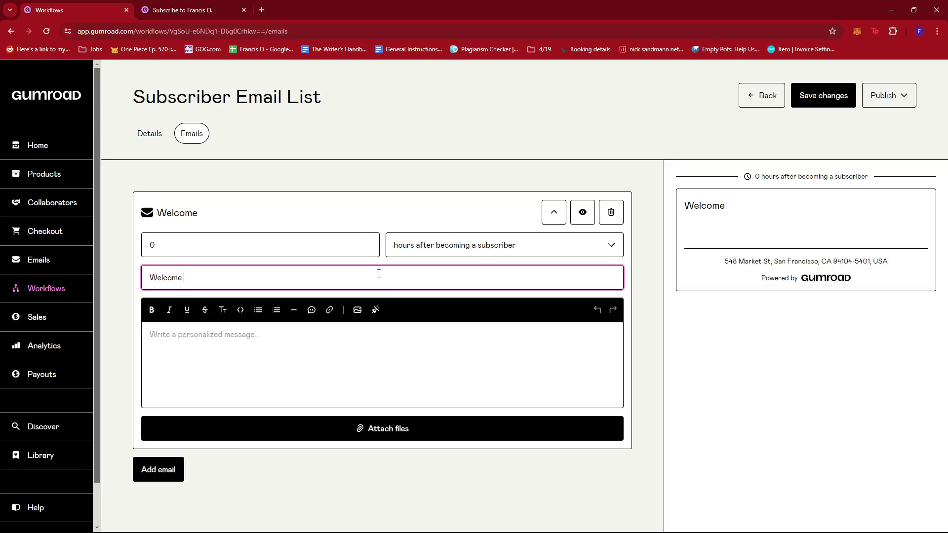
pyautogui.write(' n')
pyautogui.press('BackSpace')
pyautogui.write('New So')
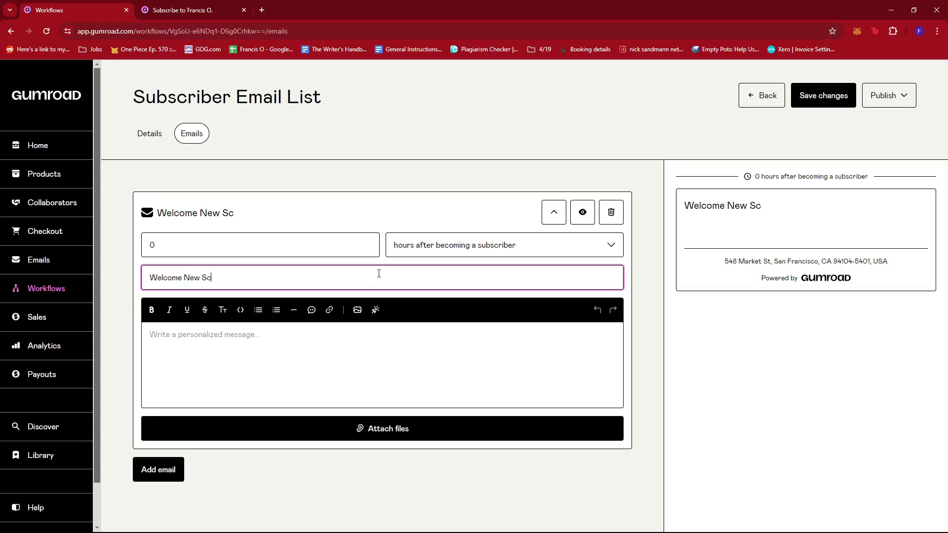
pyautogui.press('BackSpace')
pyautogui.write('ubscriber!')
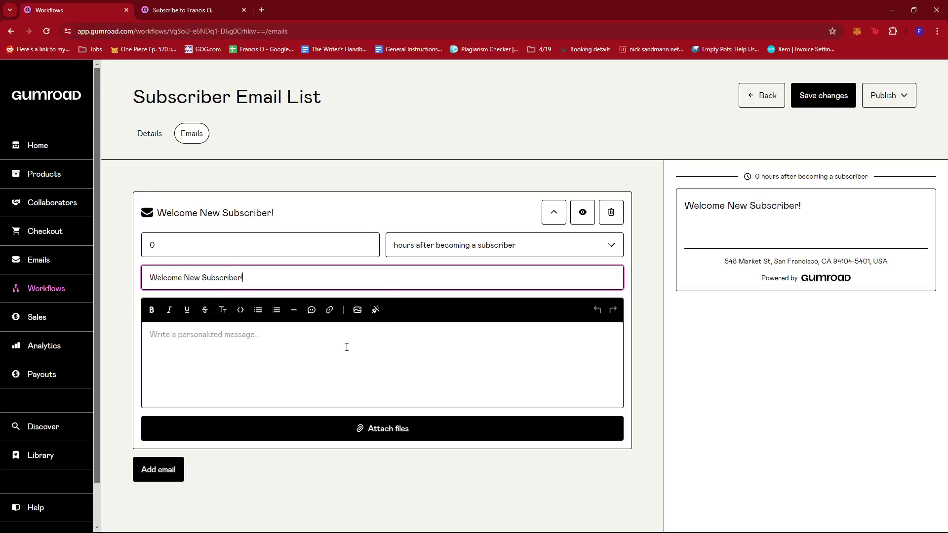
pyautogui.click(347, 348)
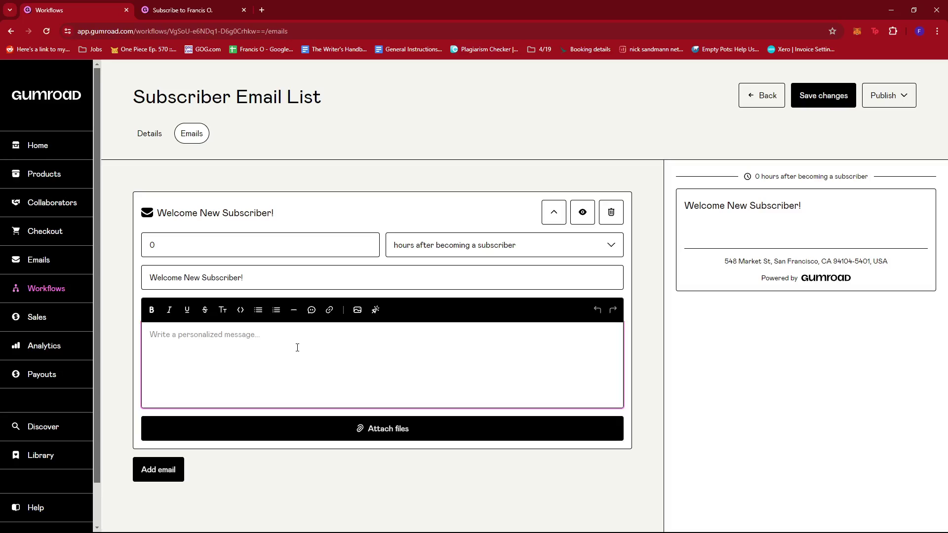
# - Type 'Welcome to my Gumroad store! ......' into the email body
pyautogui.write('We')
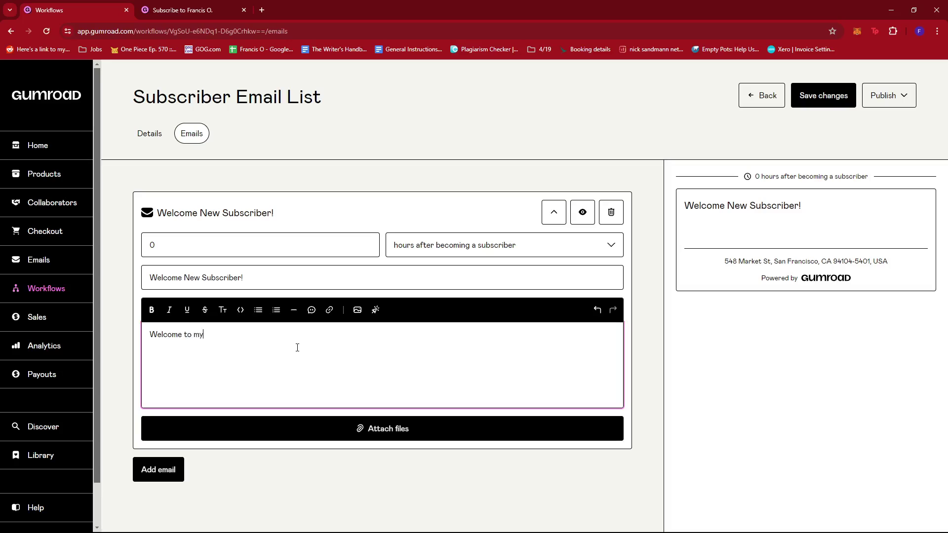
pyautogui.write('lcome to my ')
pyautogui.write('Ggum')
pyautogui.write('mroad store')
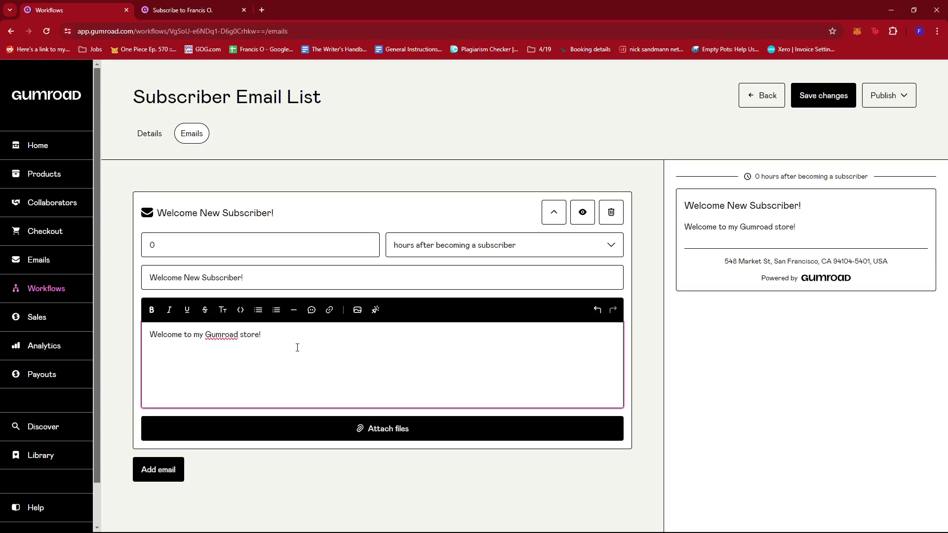
pyautogui.write('! ......')
# - Add an Untitled email with a 0-hour delay below the welcome email and review it
pyautogui.click(160, 470)
pyautogui.scroll(4, 291, 407)
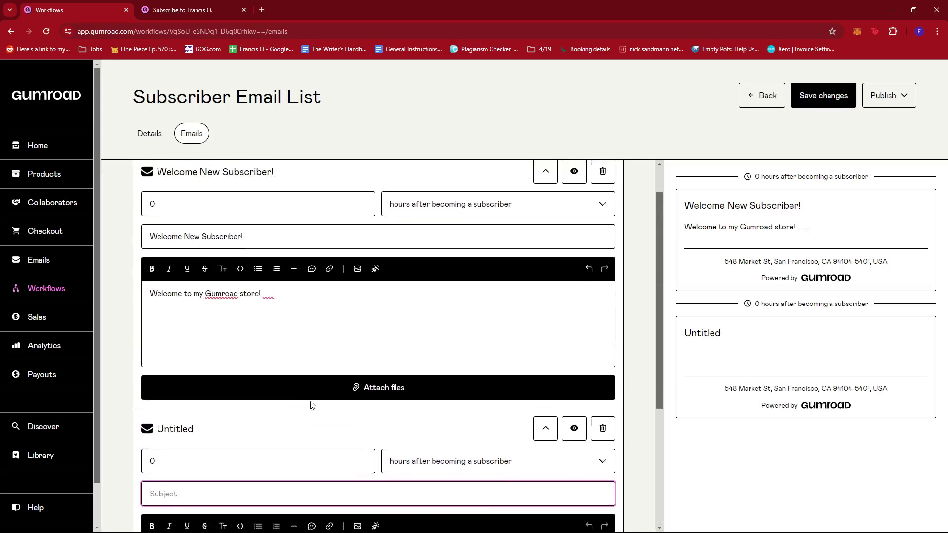
pyautogui.scroll(-2, 316, 400)
pyautogui.scroll(3, 286, 390)
pyautogui.click(316, 375)
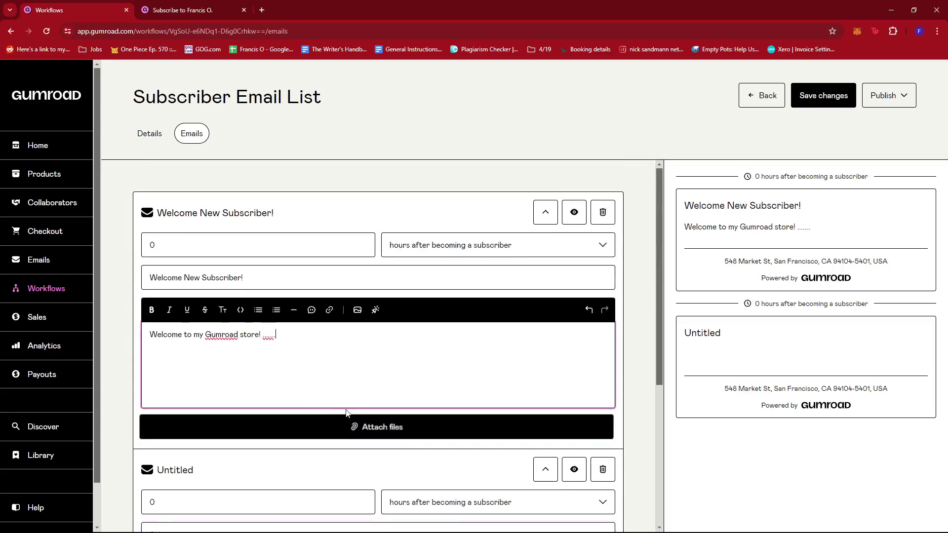
pyautogui.scroll(-3, 278, 360)
pyautogui.scroll(3, 409, 364)
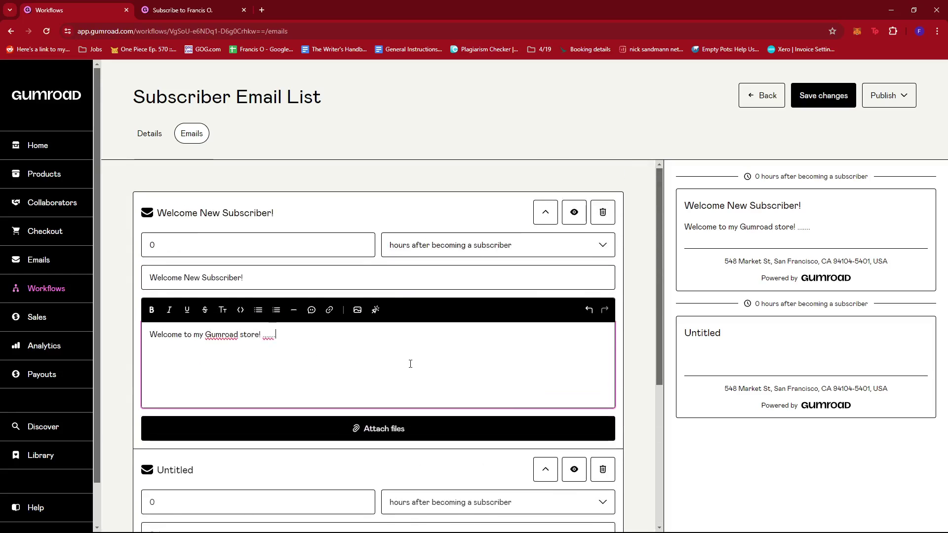
pyautogui.scroll(-5, 424, 360)
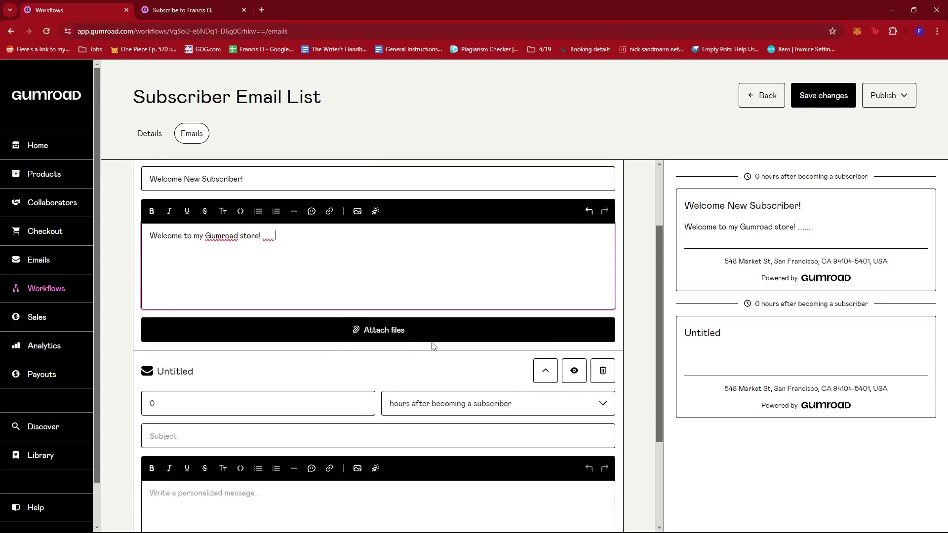
pyautogui.scroll(3, 306, 376)
pyautogui.scroll(2, 321, 290)
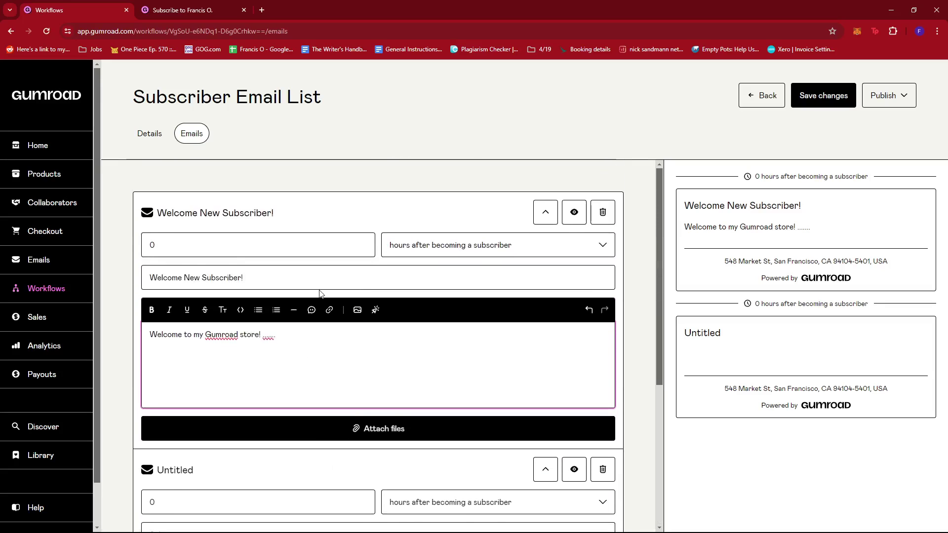
pyautogui.scroll(-3, 326, 291)
pyautogui.scroll(3, 339, 305)
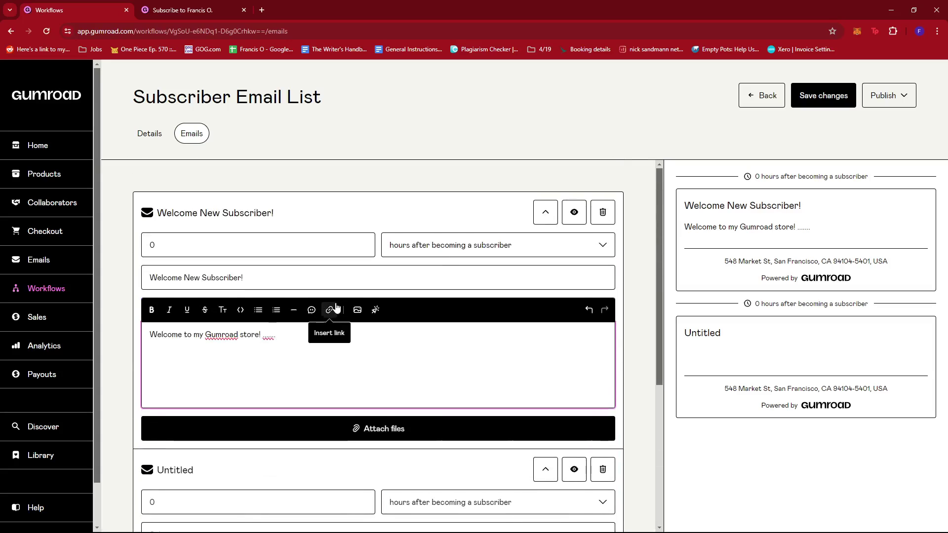
pyautogui.scroll(-3, 336, 307)
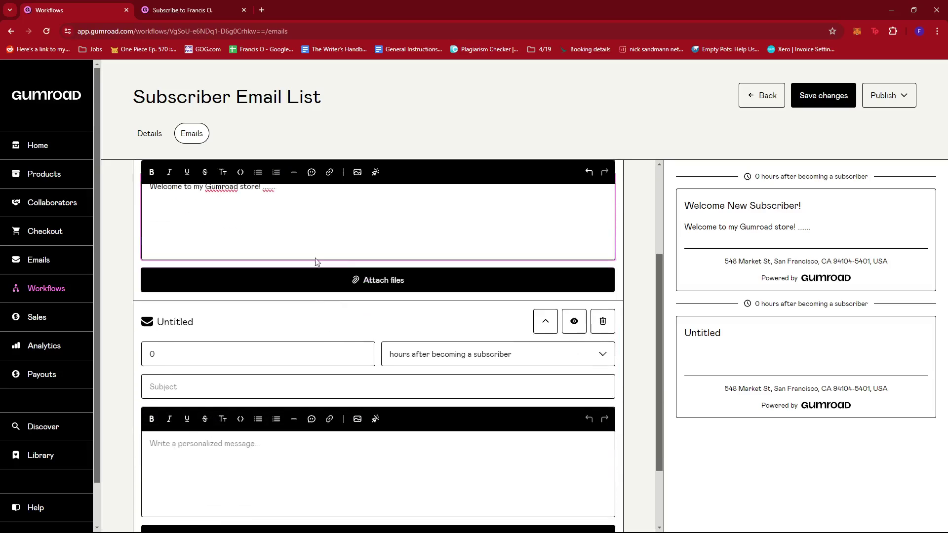
pyautogui.scroll(3, 318, 265)
pyautogui.scroll(-4, 391, 360)
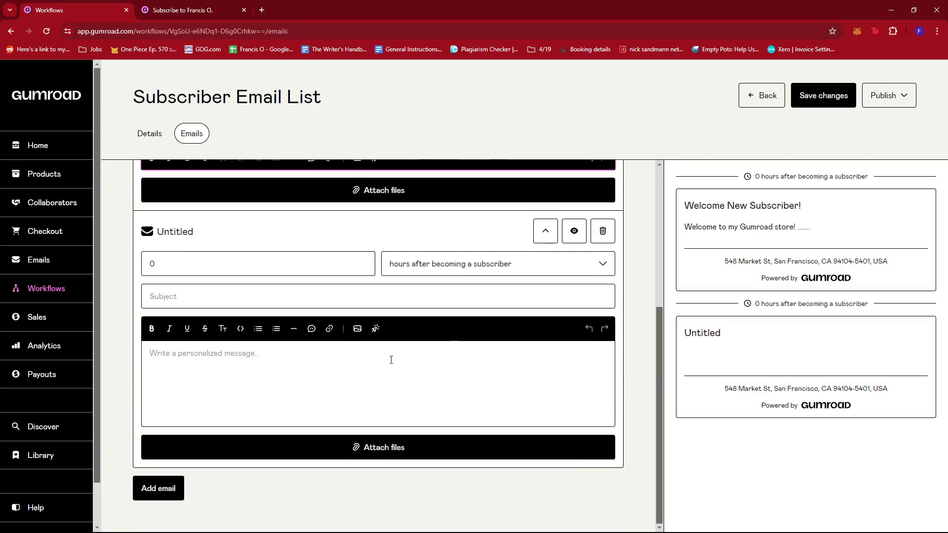
pyautogui.scroll(4, 445, 353)
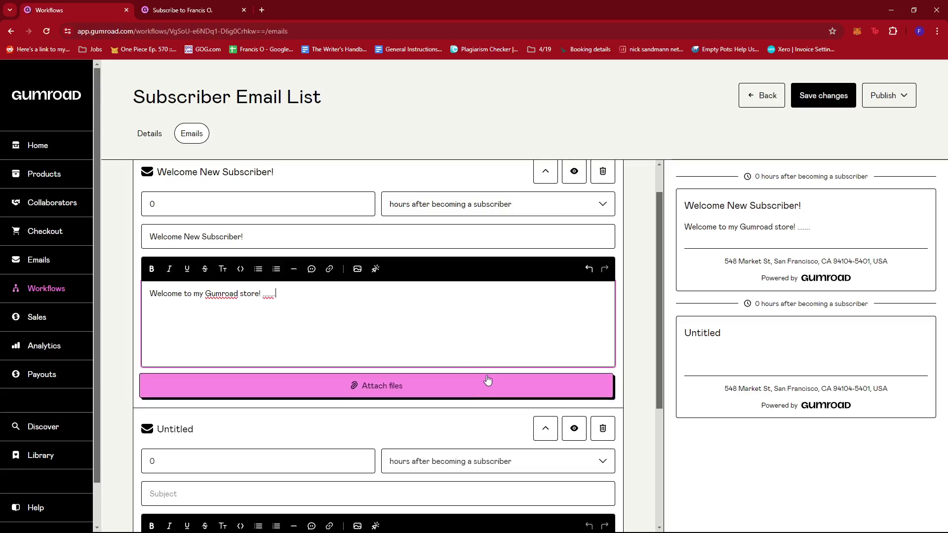
pyautogui.scroll(1, 568, 346)
pyautogui.scroll(-2, 542, 332)
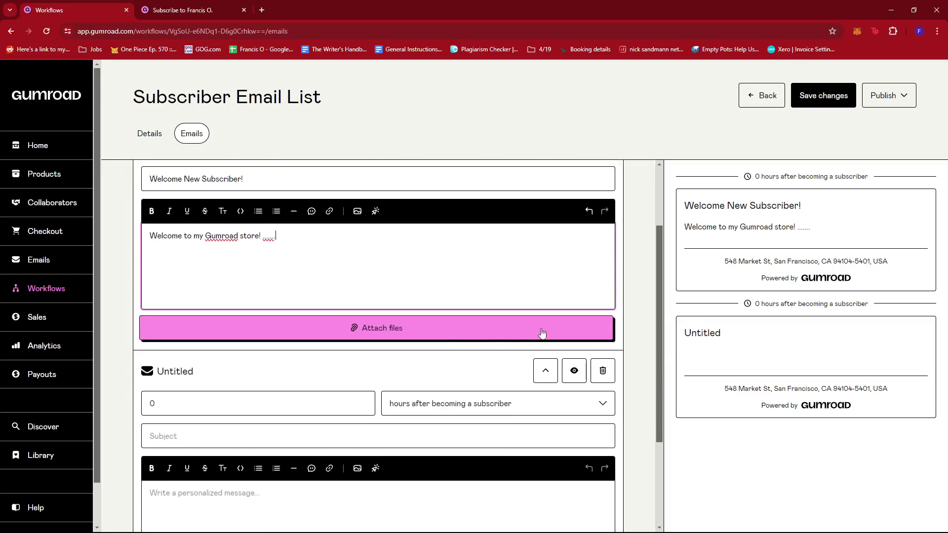
pyautogui.scroll(2, 259, 284)
pyautogui.scroll(-2, 269, 360)
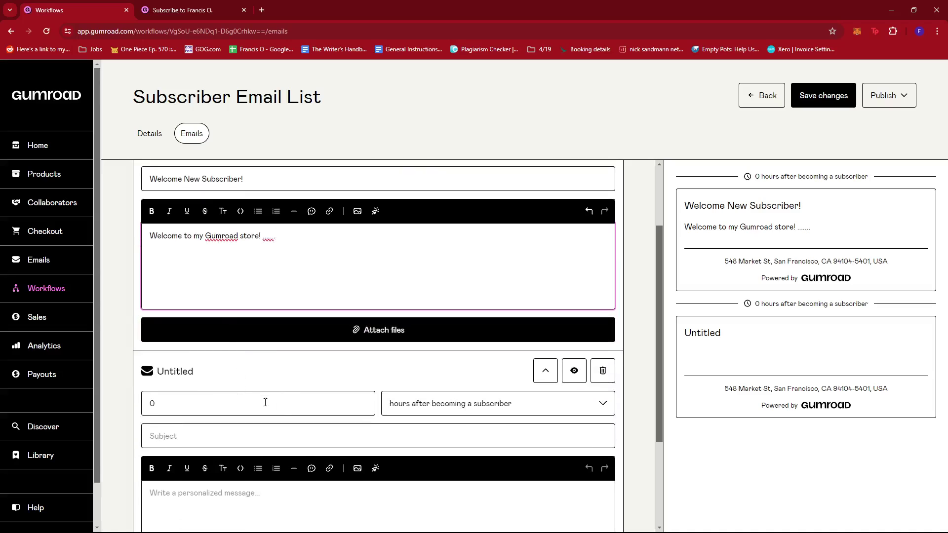
pyautogui.scroll(1, 296, 405)
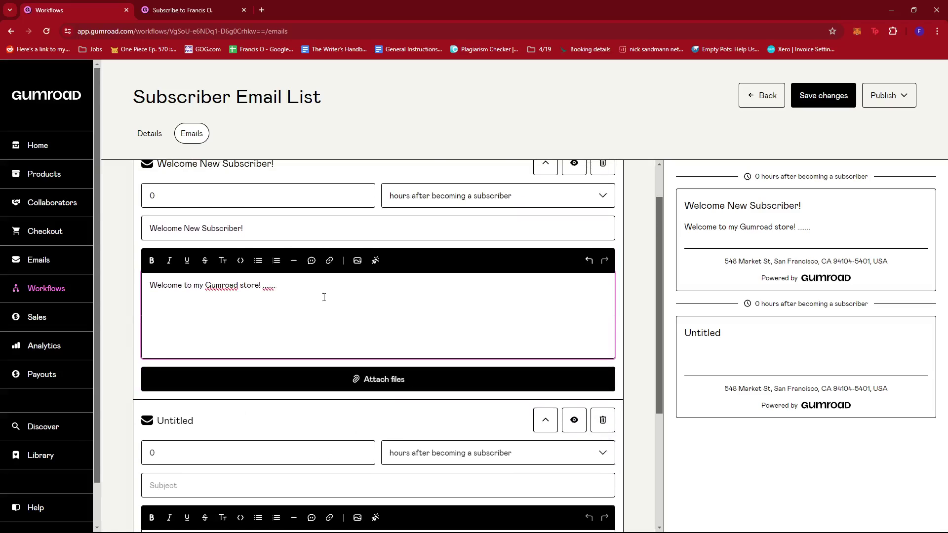
pyautogui.scroll(-4, 335, 317)
# - Set the second email's send delay to 1 day
pyautogui.click(215, 262)
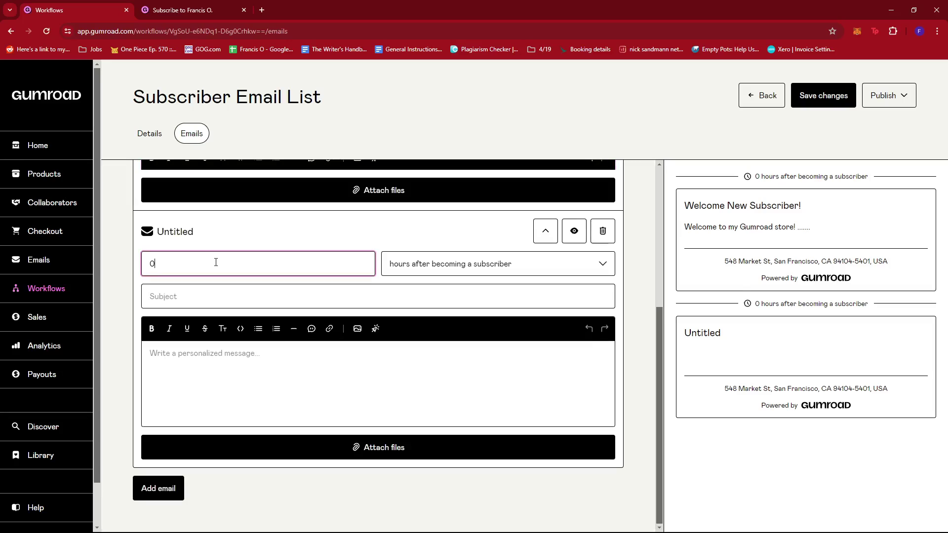
pyautogui.doubleClick(167, 264)
pyautogui.write('1')
pyautogui.press('Tab')
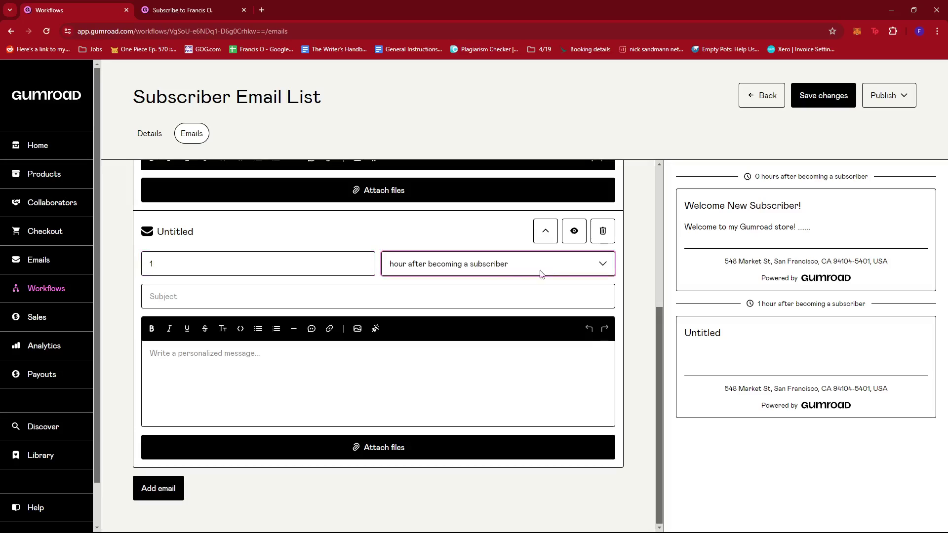
pyautogui.press('Down')
# - Enter the subject 'About My Gumroad Store' for the second email
pyautogui.click(281, 297)
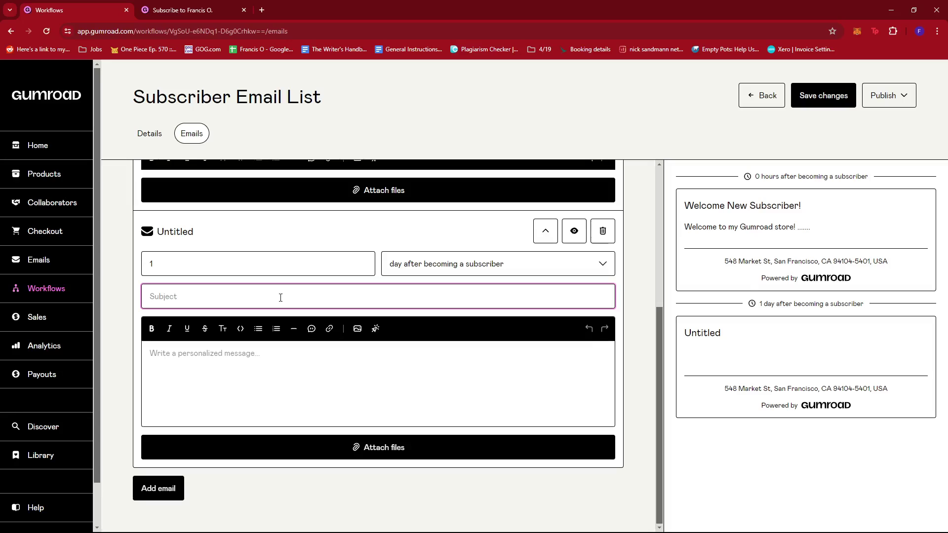
pyautogui.write('A')
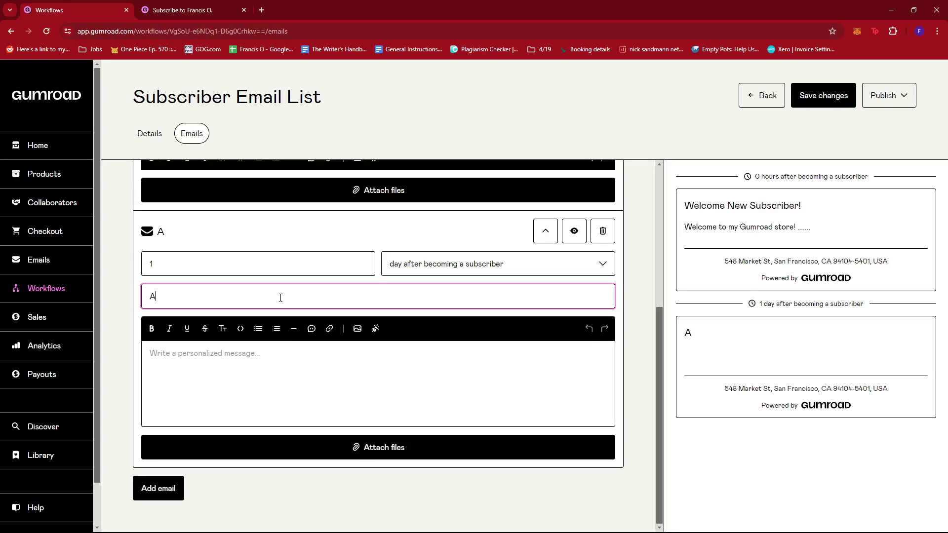
pyautogui.write('b')
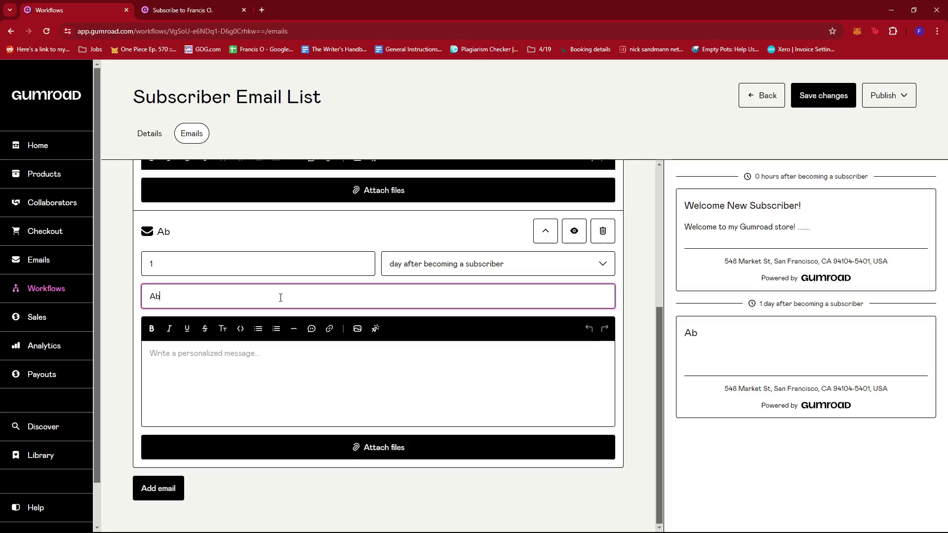
pyautogui.write('out Gum')
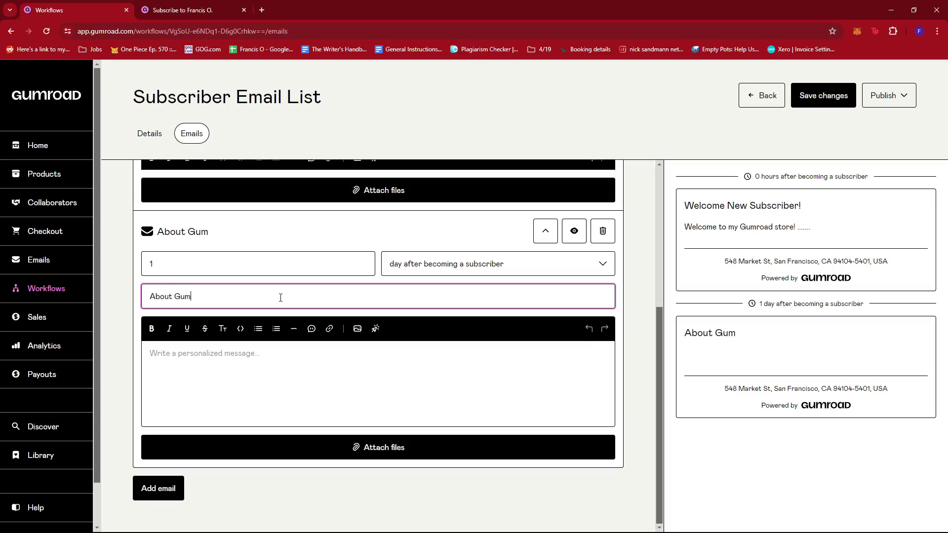
pyautogui.press('BackSpace')
pyautogui.press('BackSpace')
pyautogui.press('BackSpace')
pyautogui.write('mY')
pyautogui.press('BackSpace')
pyautogui.press('BackSpace')
pyautogui.write('My Gu')
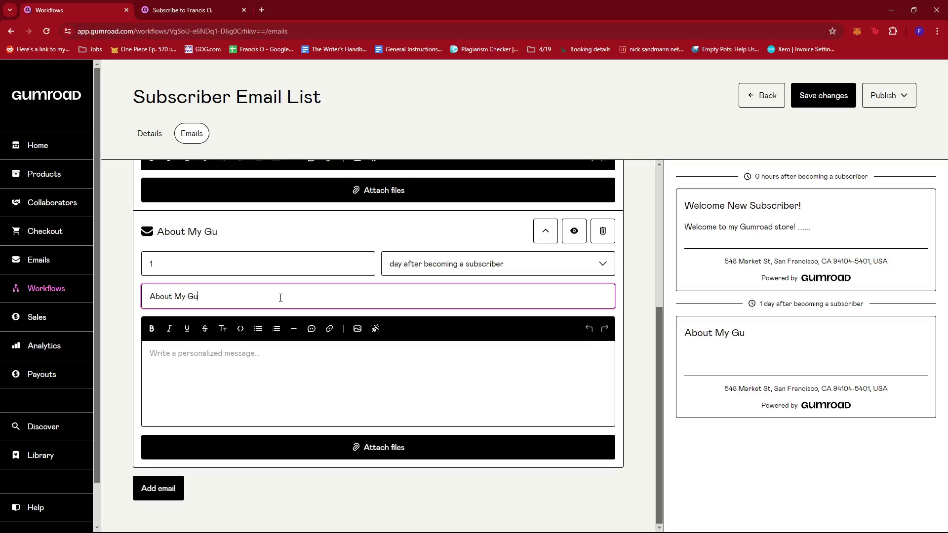
pyautogui.write('mroad Store')
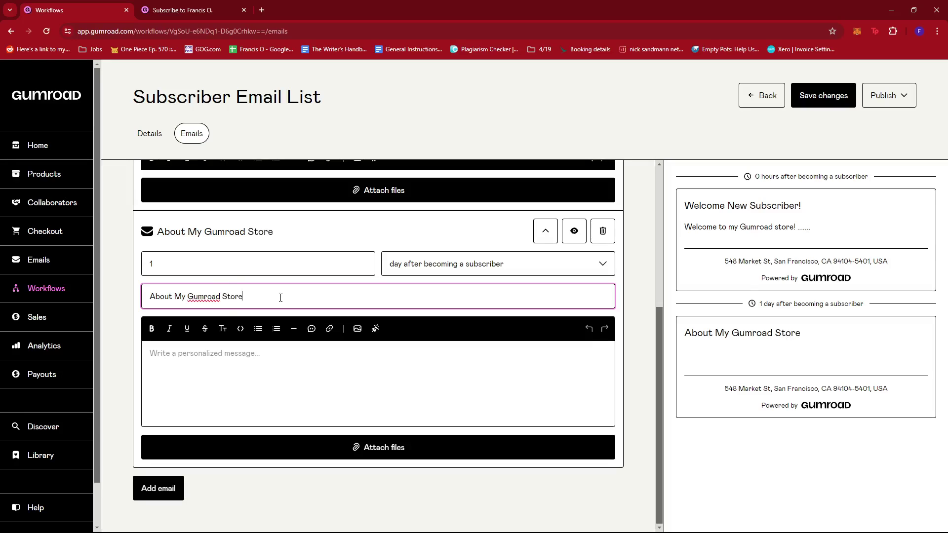
# - Write the About My Gumroad Store email body as 'I started selling on Gumroad...'
pyautogui.click(288, 372)
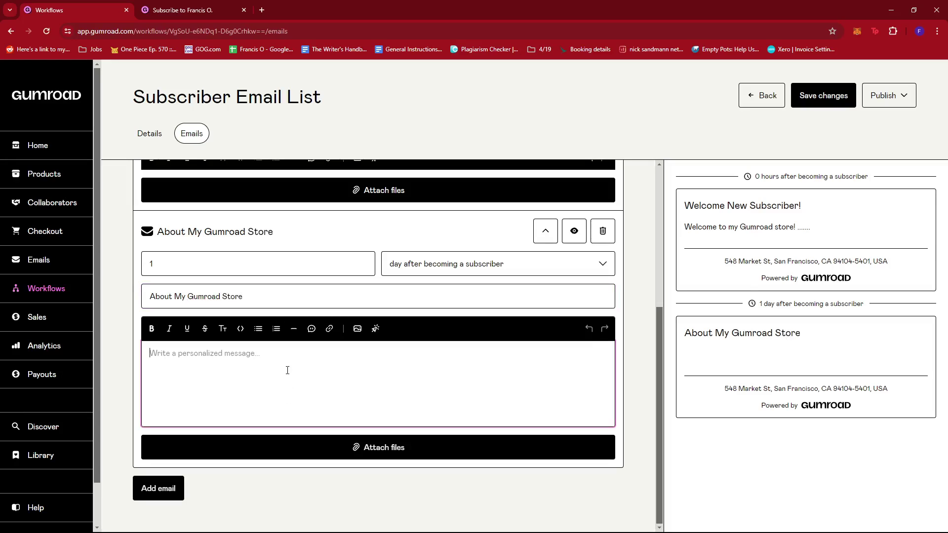
pyautogui.write('started')
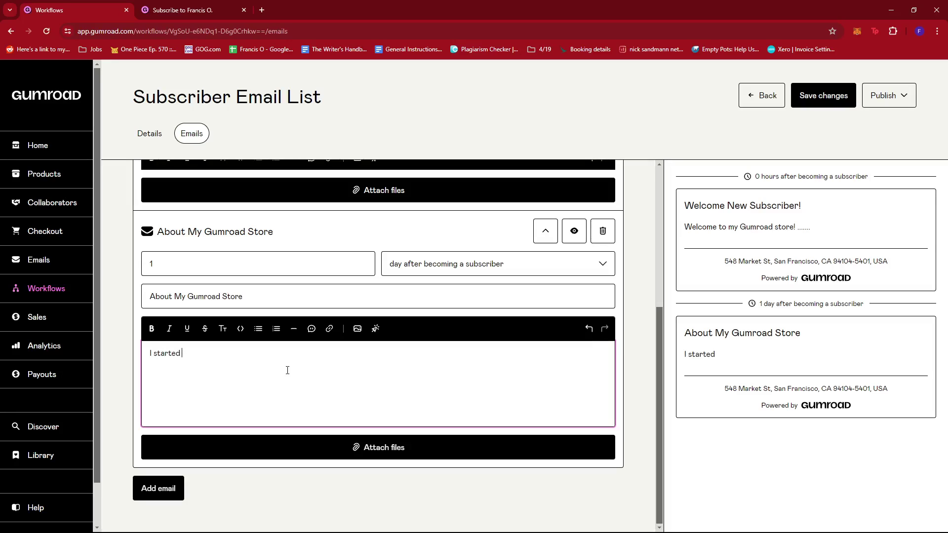
pyautogui.write(' seeling')
pyautogui.write('Gun')
pyautogui.press('BackSpace')
pyautogui.write('mr')
pyautogui.press('BackSpace')
pyautogui.write('road...')
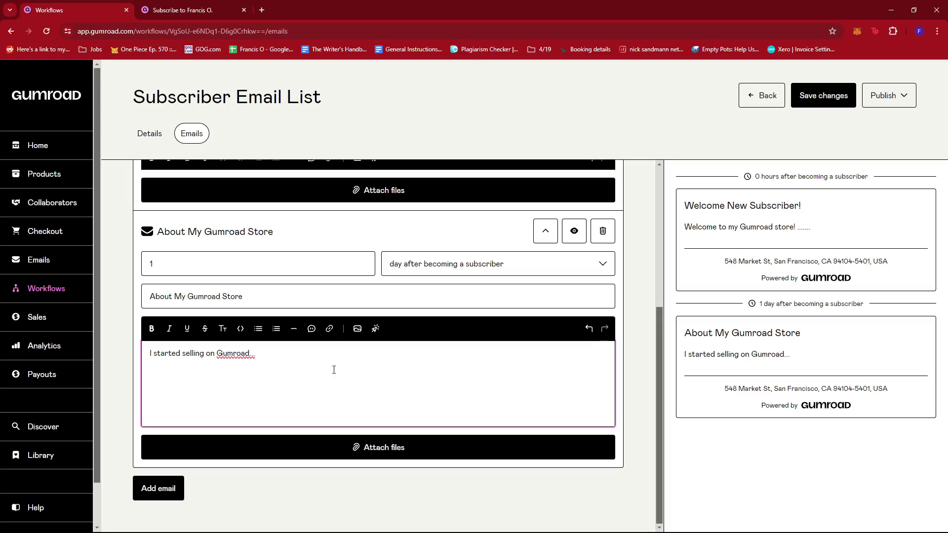
pyautogui.scroll(5, 429, 377)
pyautogui.scroll(-5, 296, 380)
# - Add another email to the workflow and set its delay to 2 days
pyautogui.click(145, 493)
pyautogui.scroll(-3, 343, 420)
pyautogui.scroll(-2, 321, 404)
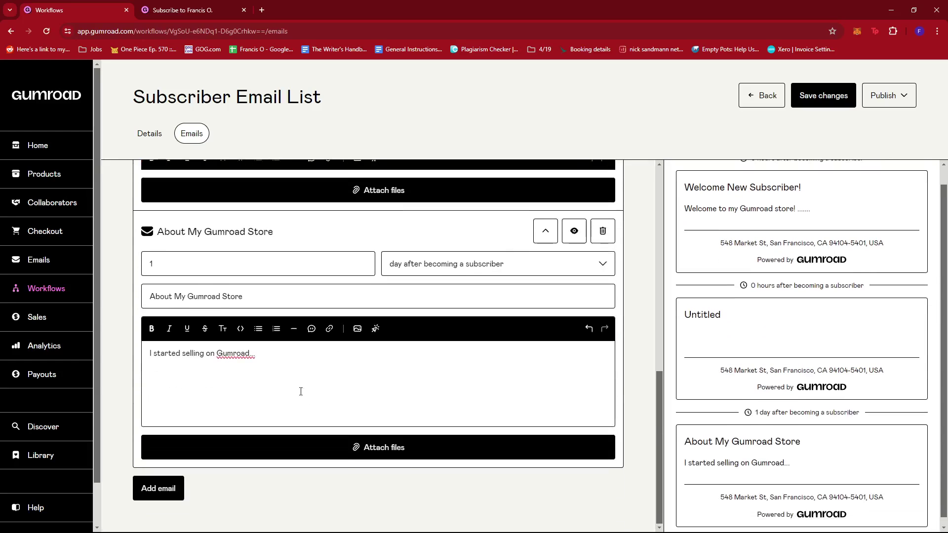
pyautogui.click(270, 264)
pyautogui.press('BackSpace')
pyautogui.write('2')
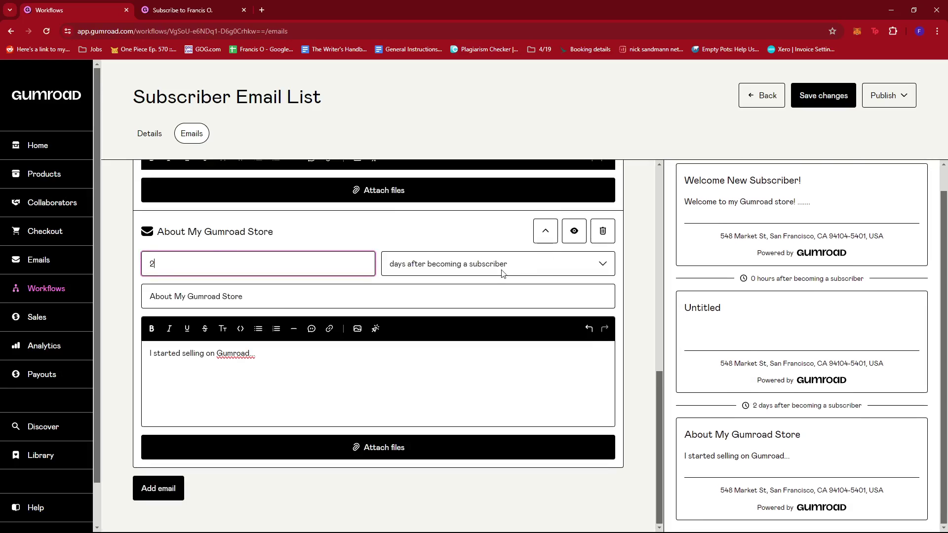
# - Retitle it 'How to Get Started...' and replace its body with placeholder dots
pyautogui.moveTo(381, 296); pyautogui.dragTo(2, 302)
pyautogui.press('BackSpace')
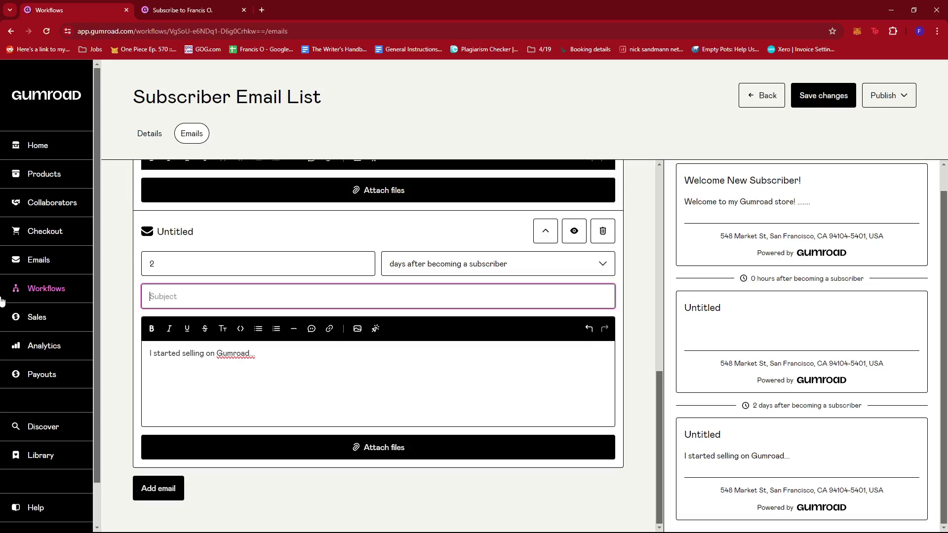
pyautogui.write('Ho')
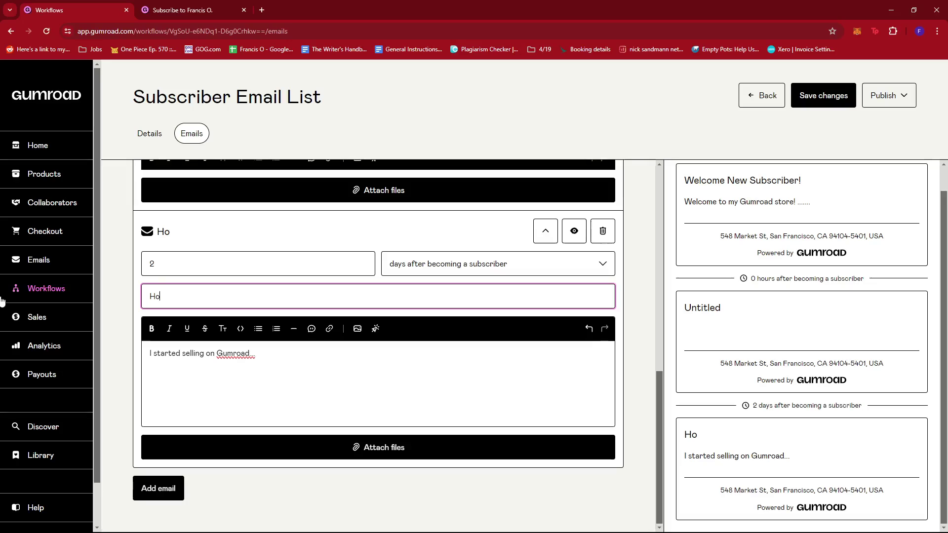
pyautogui.write('w to get sta')
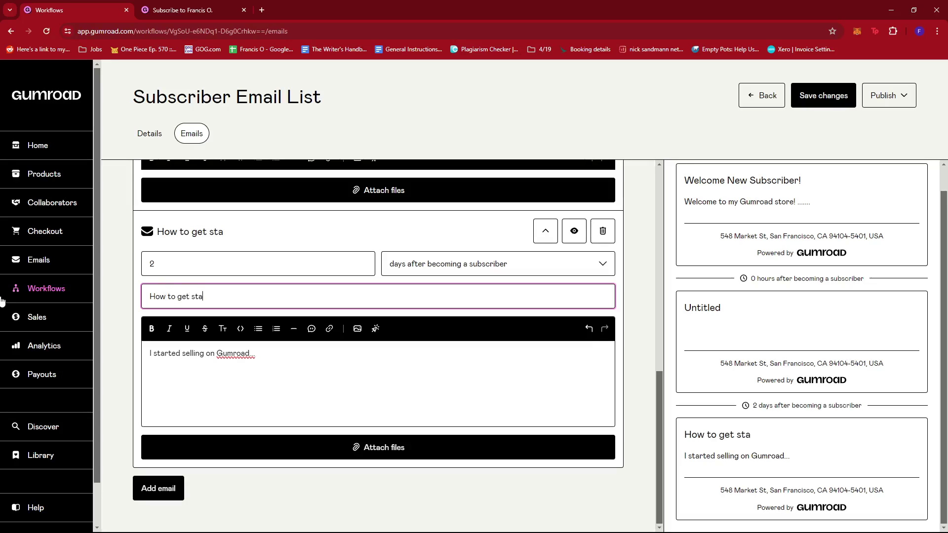
pyautogui.press('BackSpace')
pyautogui.press('BackSpace')
pyautogui.press('BackSpace')
pyautogui.press('BackSpace')
pyautogui.press('BackSpace')
pyautogui.press('BackSpace')
pyautogui.press('BackSpace')
pyautogui.press('BackSpace')
pyautogui.write('Get Started...')
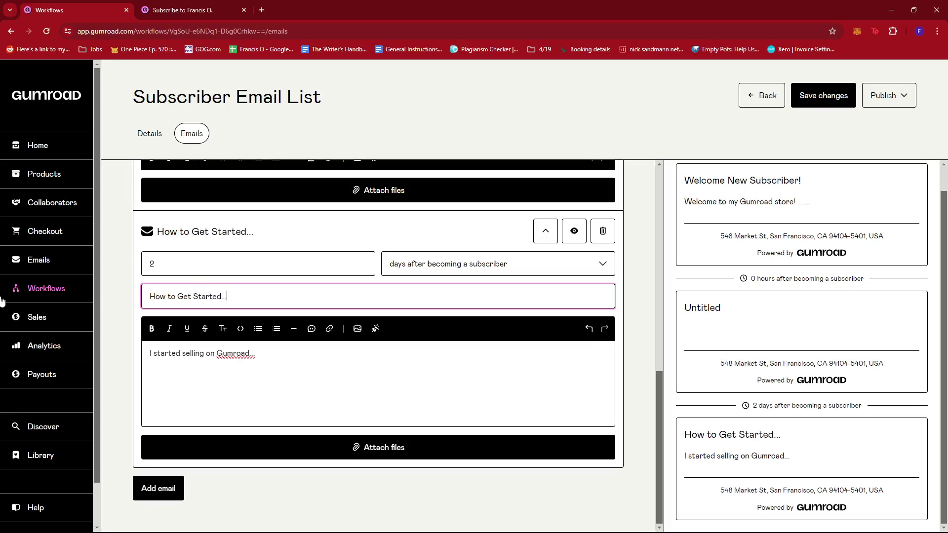
pyautogui.click(326, 366)
pyautogui.hotkey('ctrl', 'a')
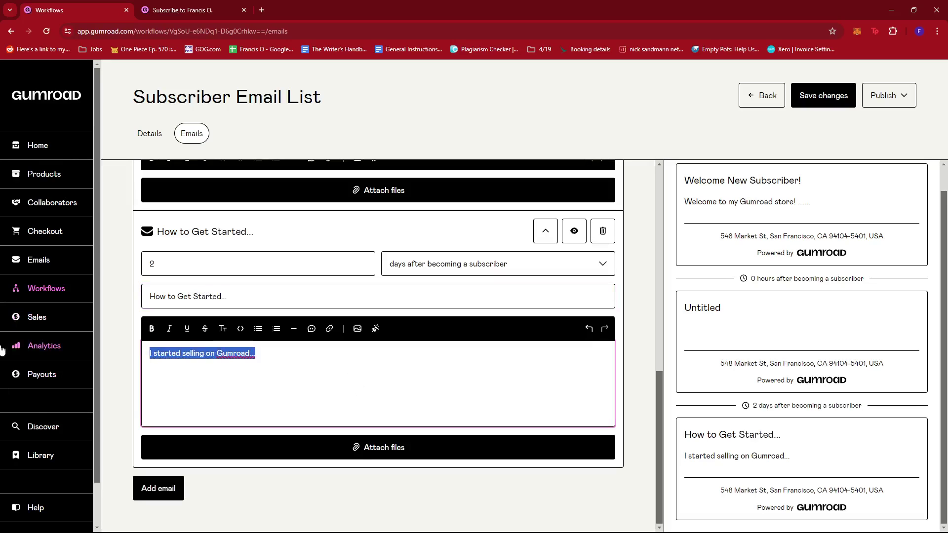
pyautogui.write('....')
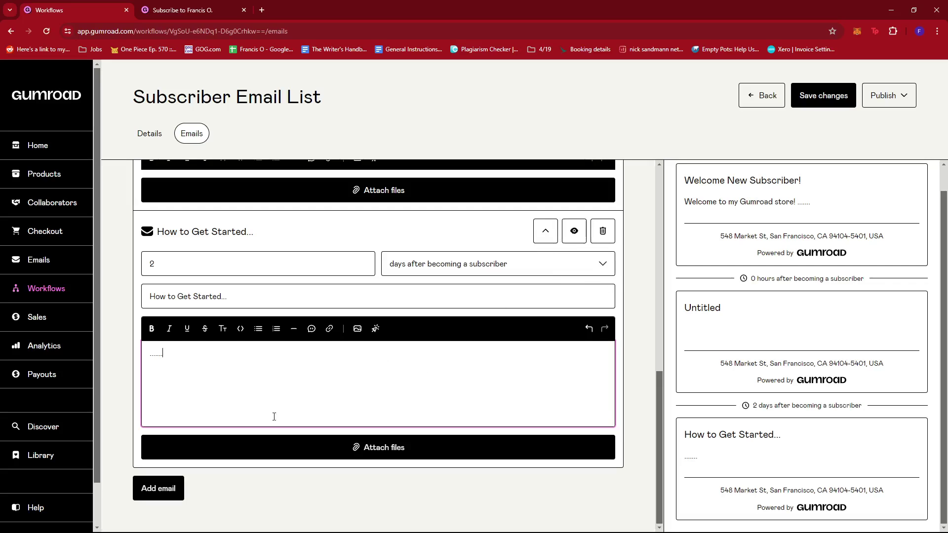
# - Add another email and schedule it 1 month after subscribing
pyautogui.click(158, 488)
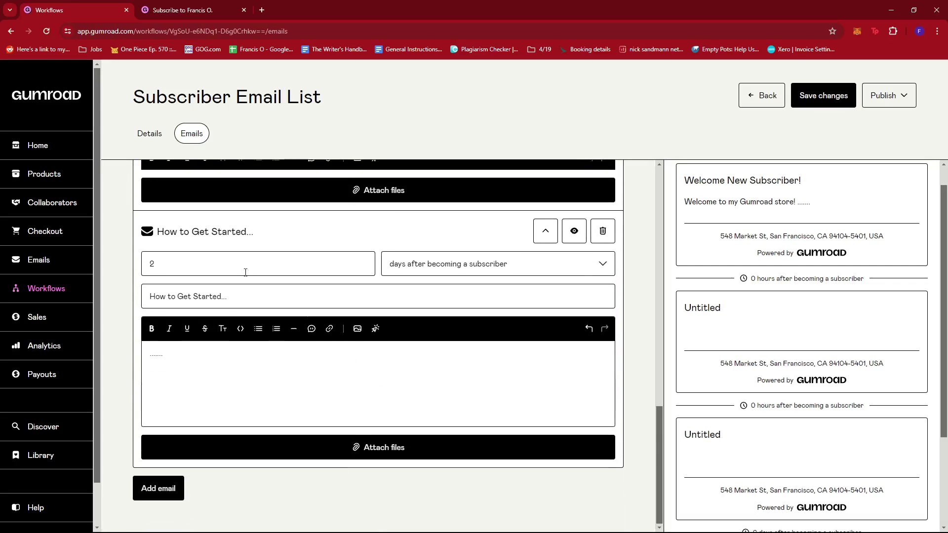
pyautogui.doubleClick(245, 273)
pyautogui.write('0')
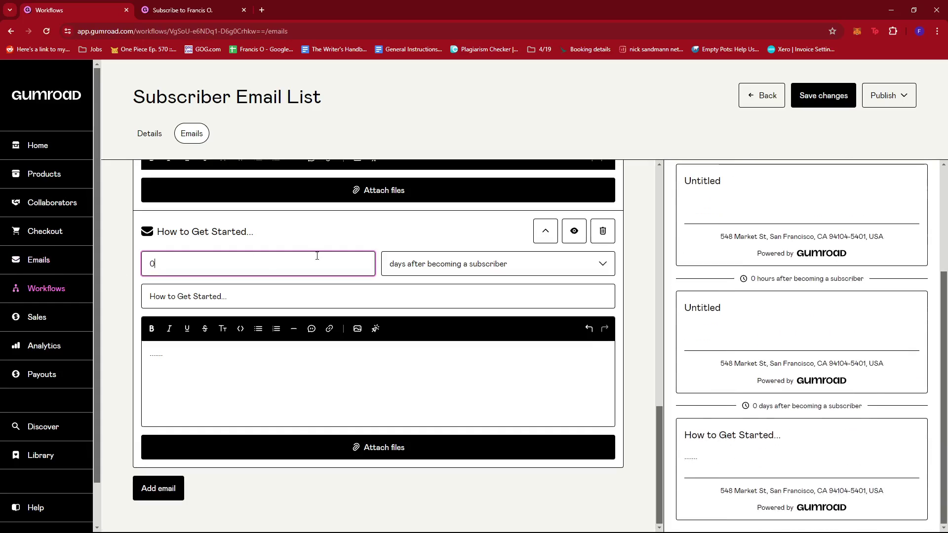
pyautogui.click(434, 265)
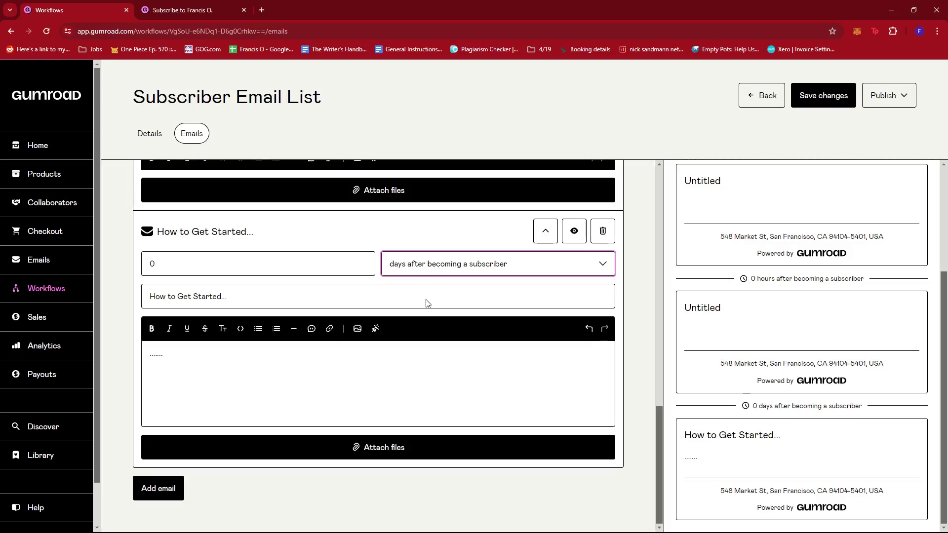
pyautogui.doubleClick(248, 258)
pyautogui.write('1')
pyautogui.click(472, 269)
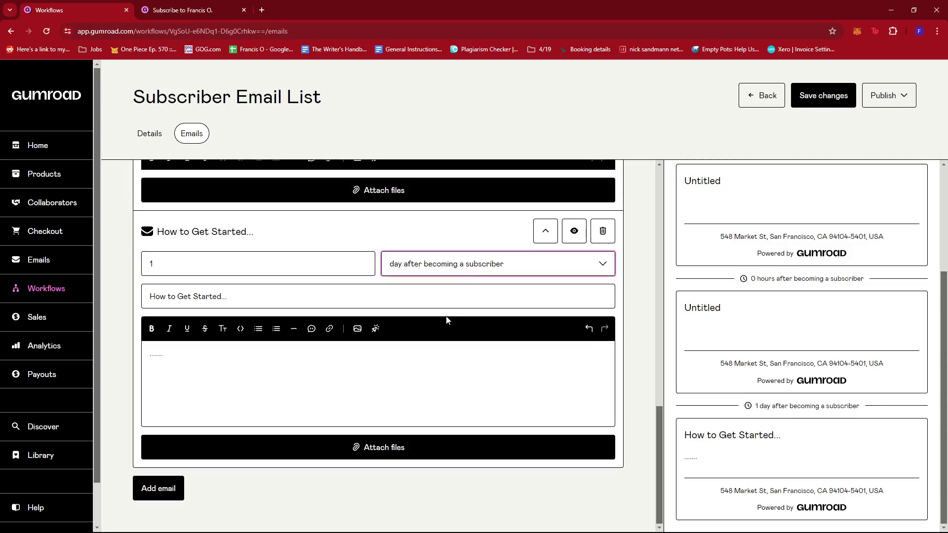
pyautogui.press('Down')
pyautogui.press('Down')
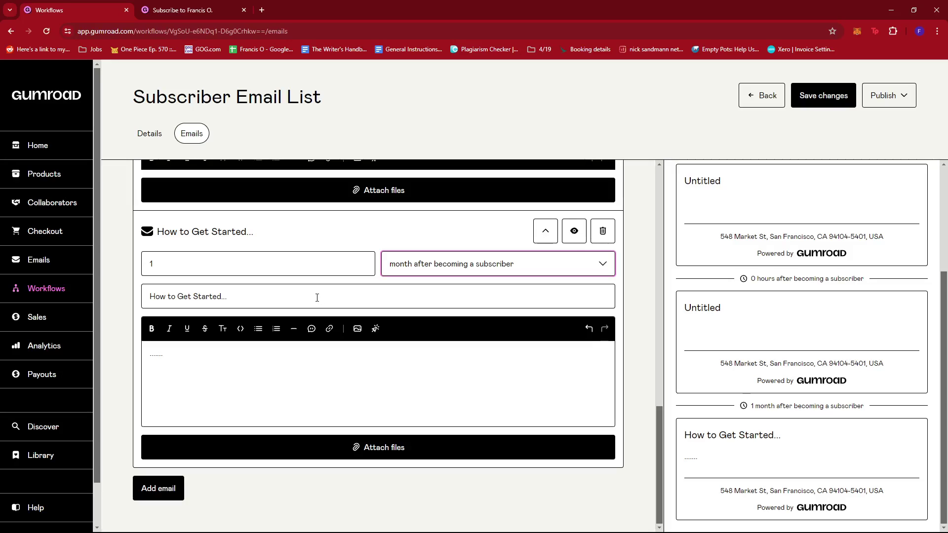
# - Set its subject to 'A Specialized Discount Code For You' and body to 'Here's a special discount for you...'
pyautogui.tripleClick(379, 297)
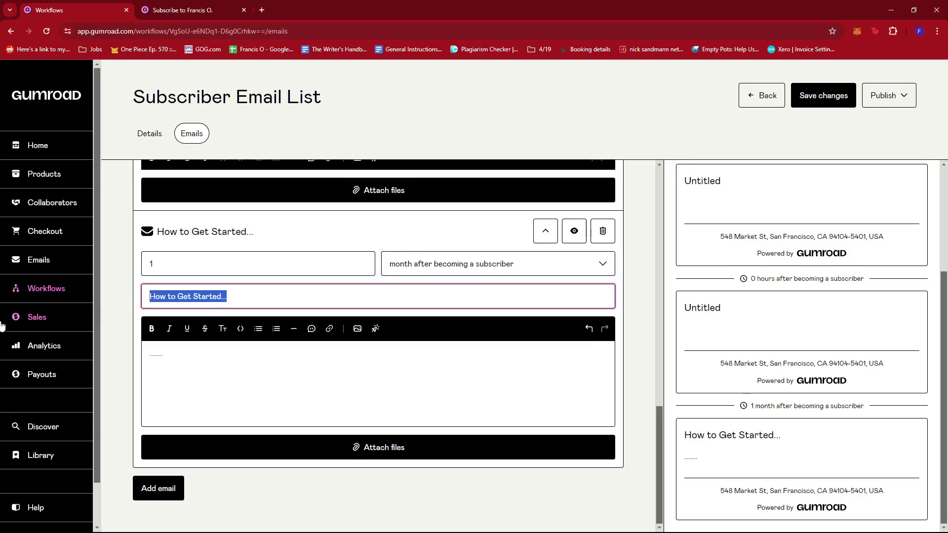
pyautogui.press('BackSpace')
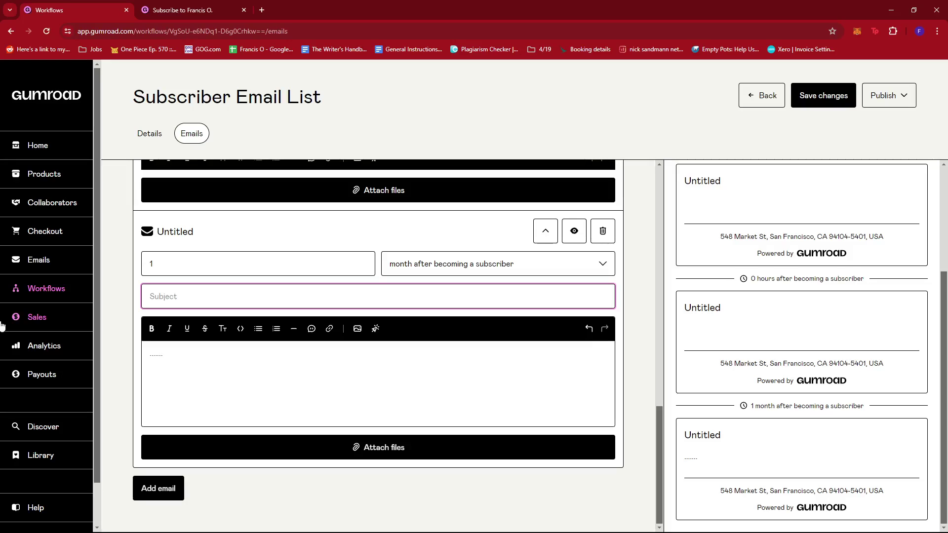
pyautogui.write('A spe')
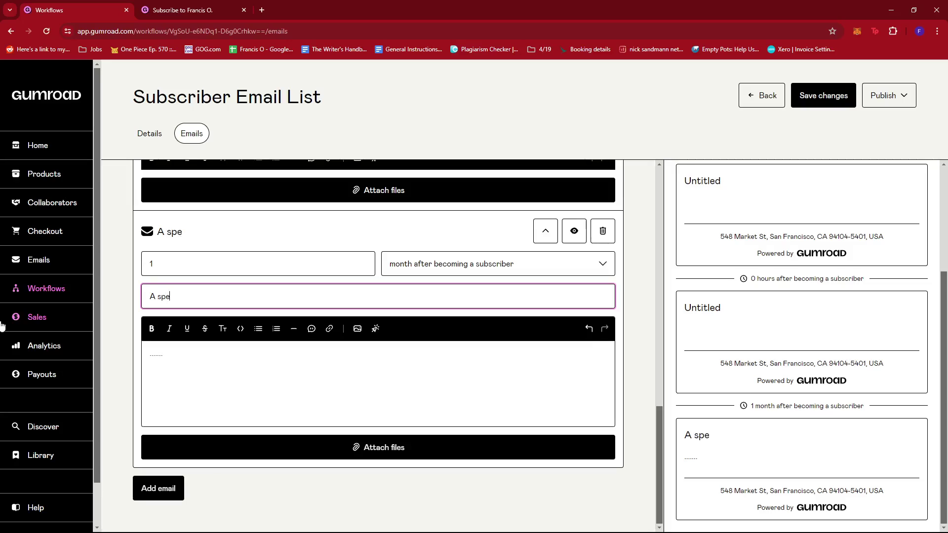
pyautogui.press('BackSpace')
pyautogui.press('BackSpace')
pyautogui.press('BackSpace')
pyautogui.write('Specialize')
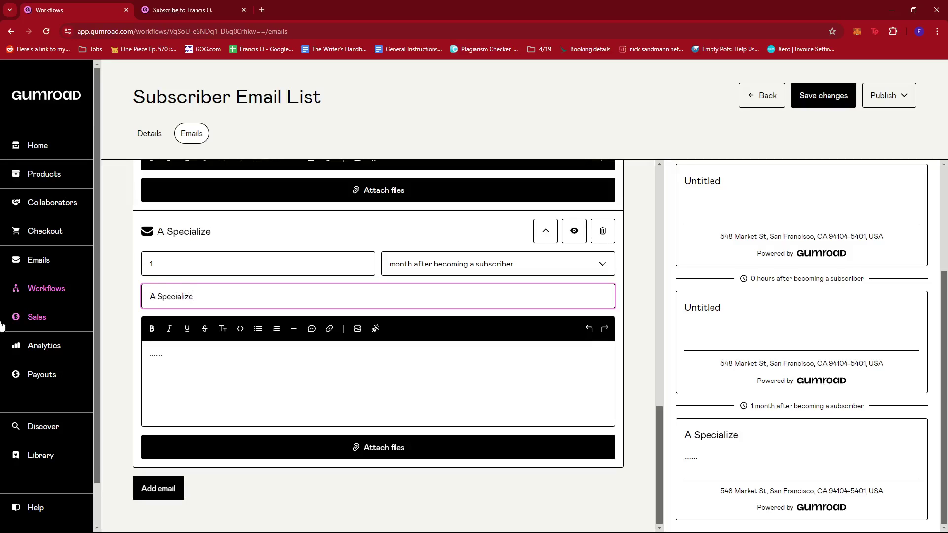
pyautogui.write('d Discount ')
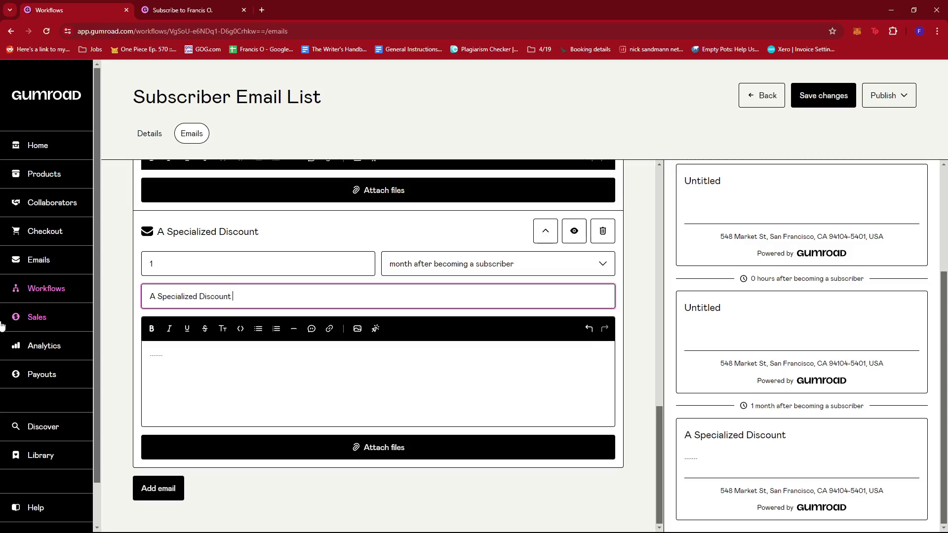
pyautogui.write('Code For You')
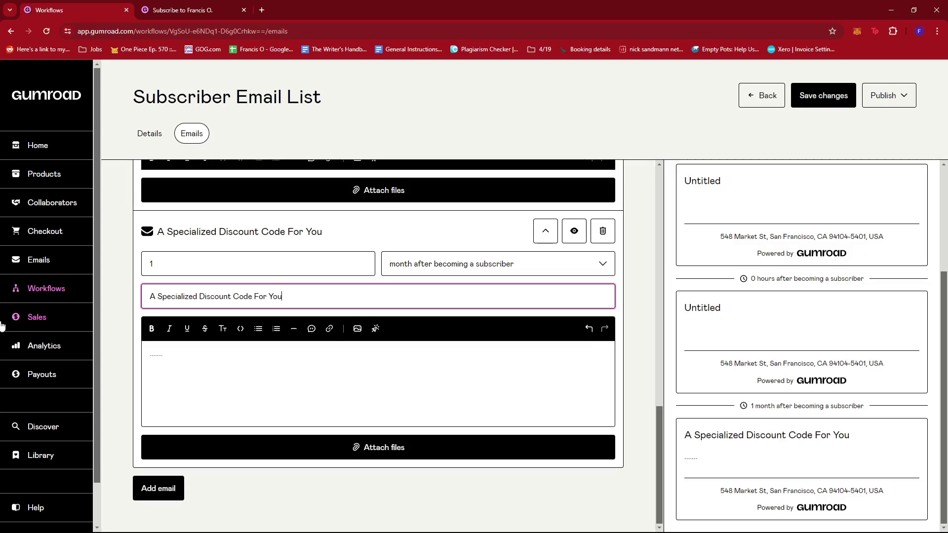
pyautogui.click(261, 370)
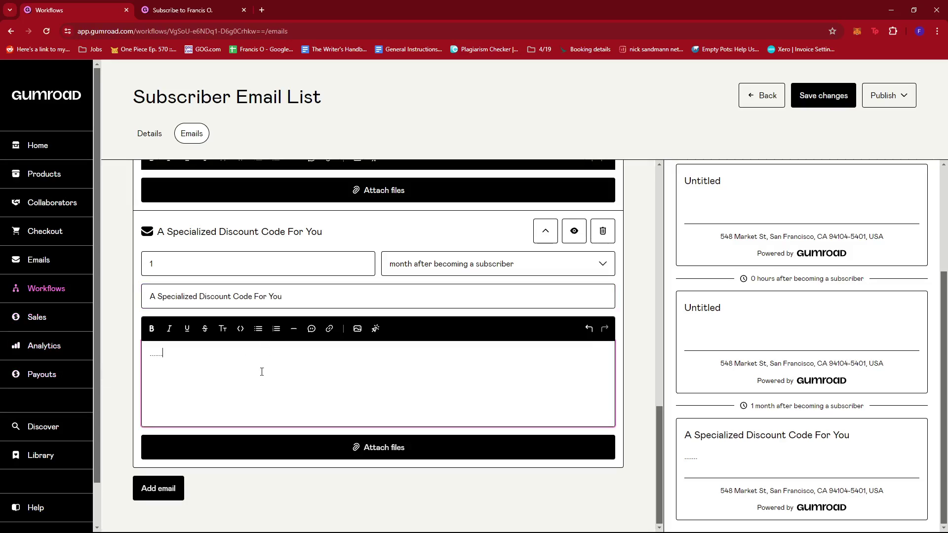
pyautogui.press('BackSpace')
pyautogui.press('BackSpace')
pyautogui.press('BackSpace')
pyautogui.press('BackSpace')
pyautogui.press('BackSpace')
pyautogui.press('BackSpace')
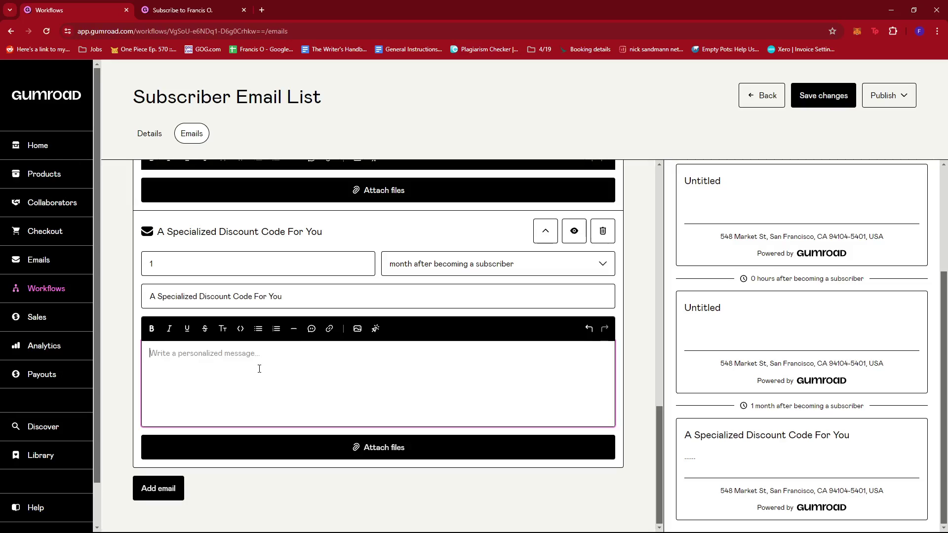
pyautogui.write("Here's a ")
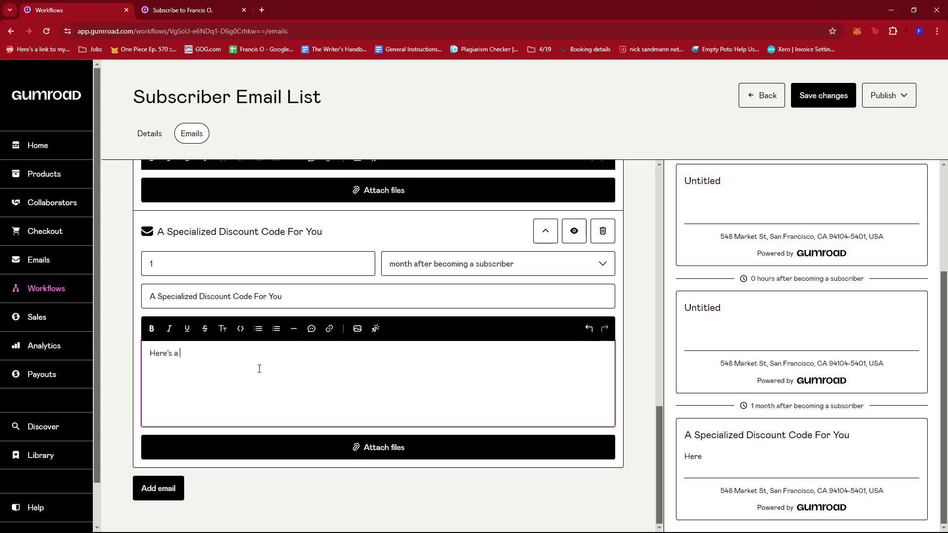
pyautogui.write('special discount fo')
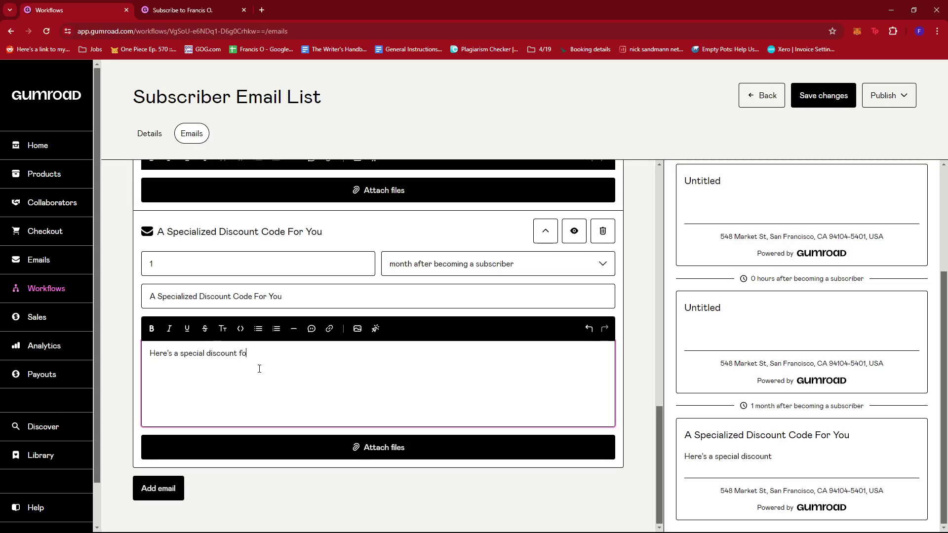
pyautogui.write('r you...')
pyautogui.scroll(10, 285, 374)
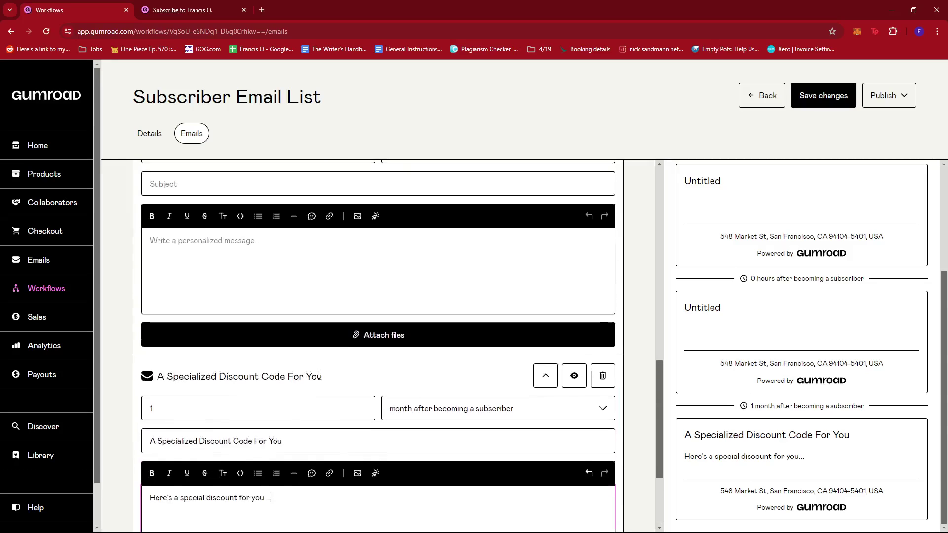
pyautogui.scroll(-2, 375, 370)
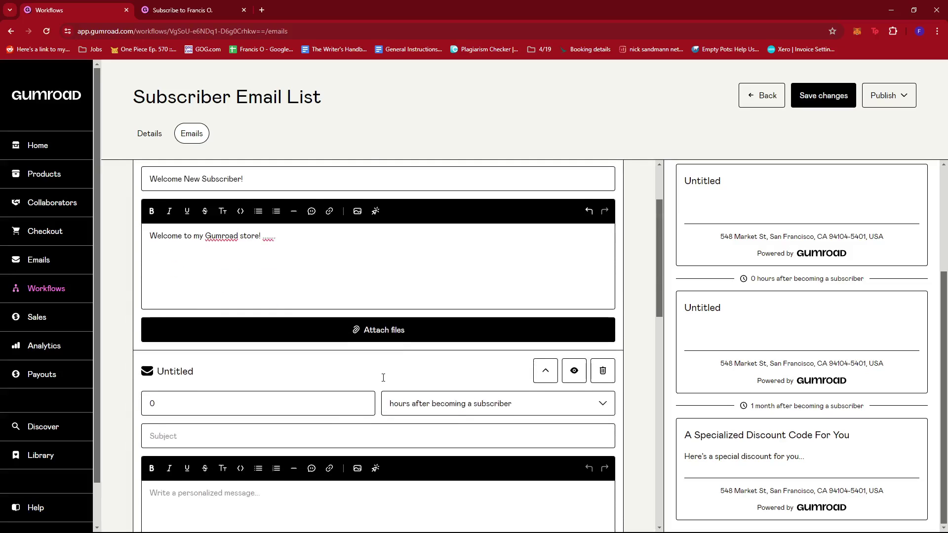
pyautogui.scroll(1, 386, 355)
pyautogui.scroll(-4, 361, 375)
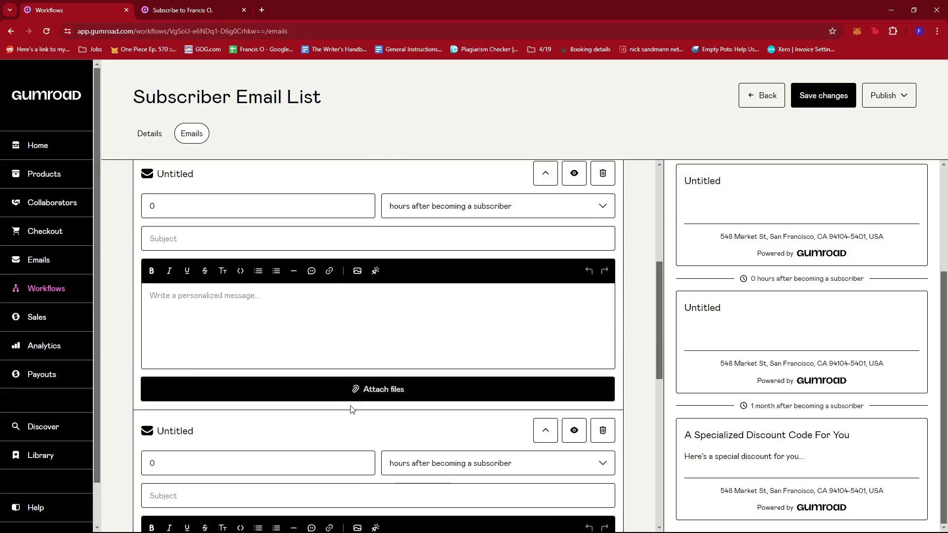
pyautogui.scroll(-4, 378, 446)
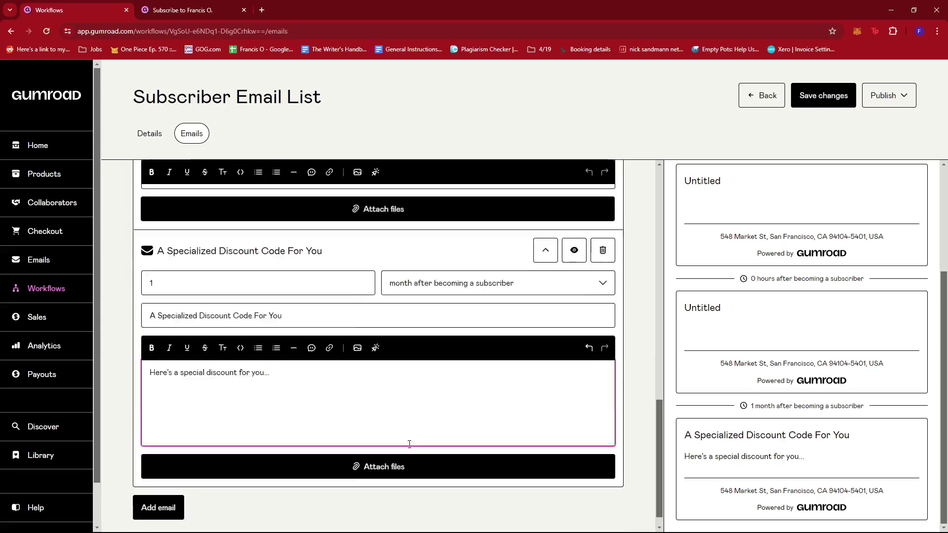
pyautogui.scroll(4, 523, 377)
pyautogui.scroll(5, 523, 378)
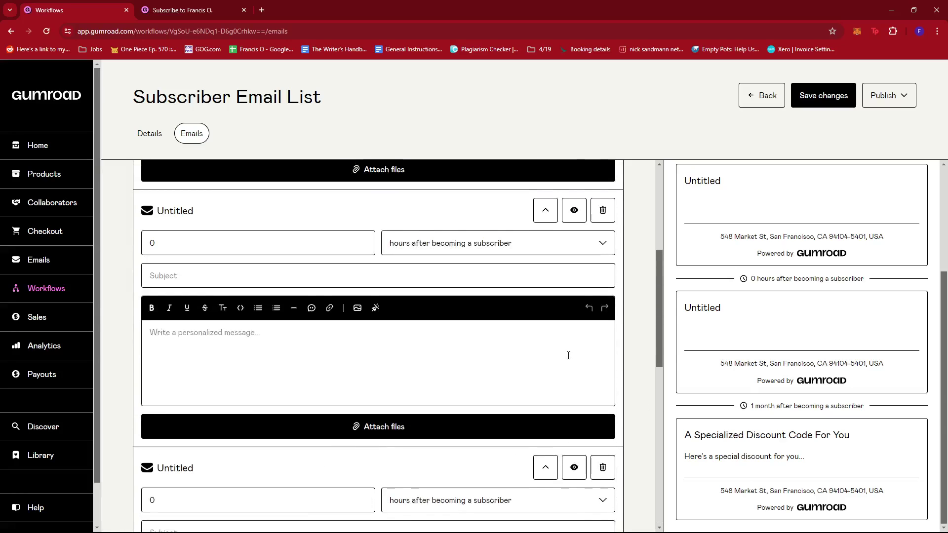
pyautogui.scroll(-7, 426, 362)
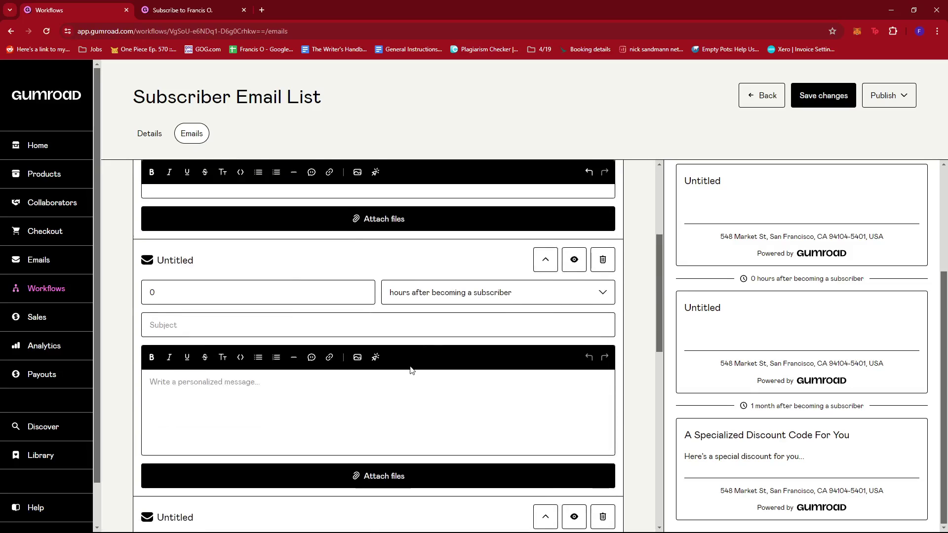
pyautogui.scroll(3, 245, 315)
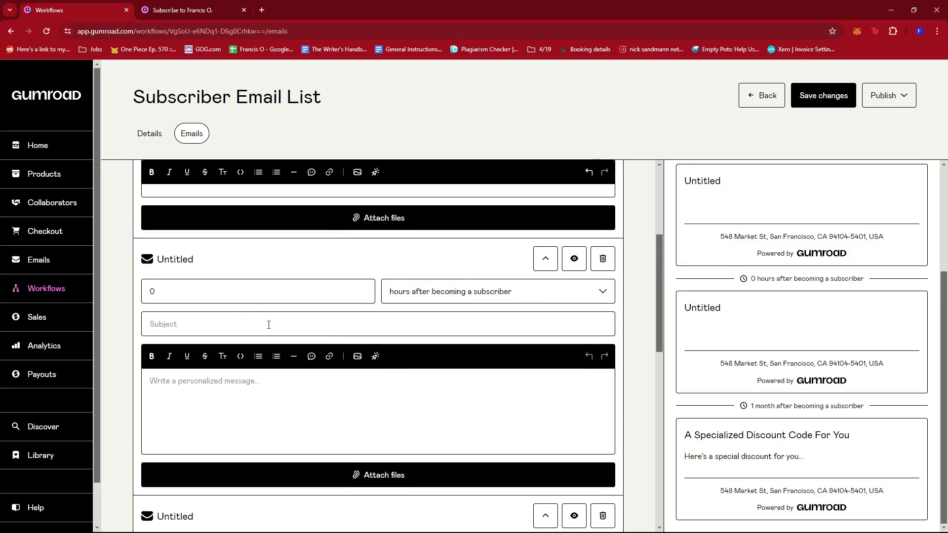
pyautogui.scroll(1, 294, 347)
pyautogui.scroll(-6, 307, 359)
pyautogui.scroll(8, 313, 372)
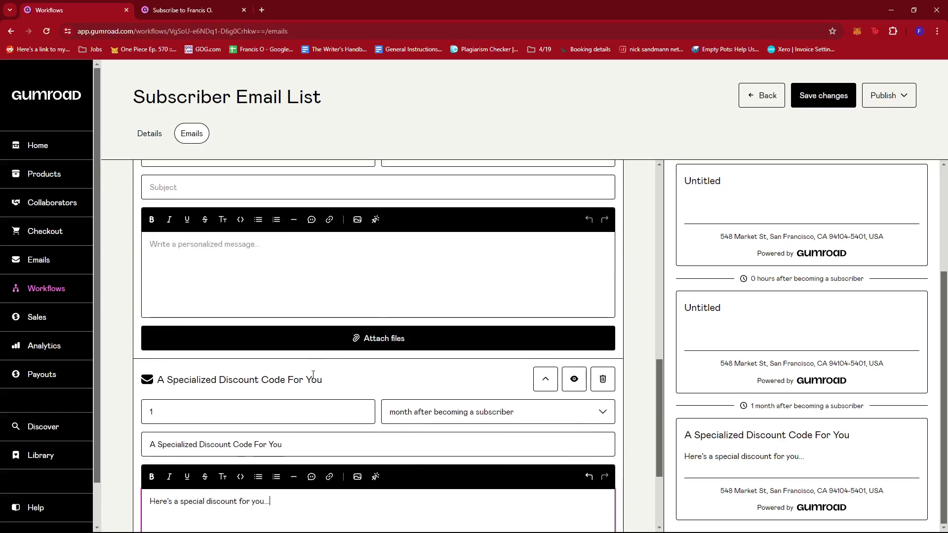
pyautogui.scroll(-2, 314, 374)
pyautogui.scroll(3, 320, 373)
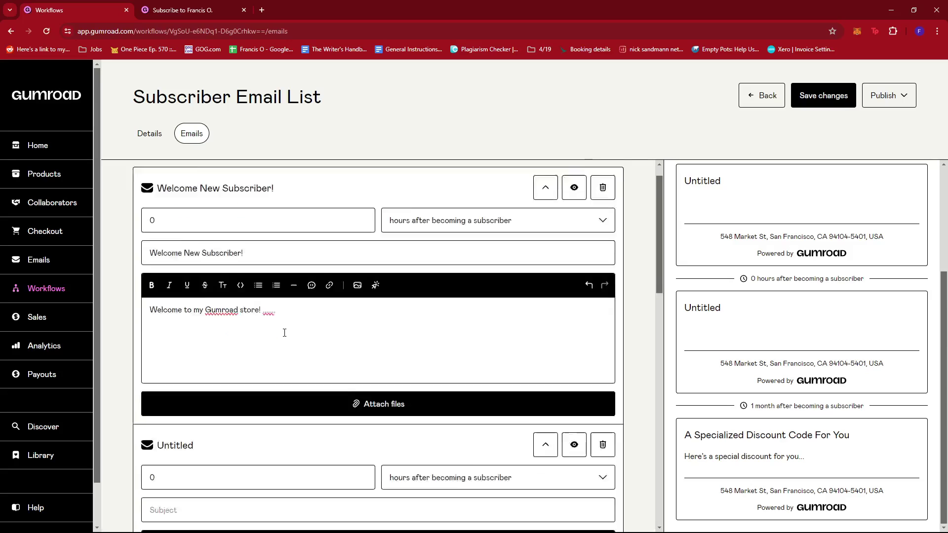
# - Change the untitled emails' delays from 0 to 1 hour and 1 day after subscribing
pyautogui.scroll(-4, 247, 291)
pyautogui.click(239, 303)
pyautogui.scroll(-2, 257, 286)
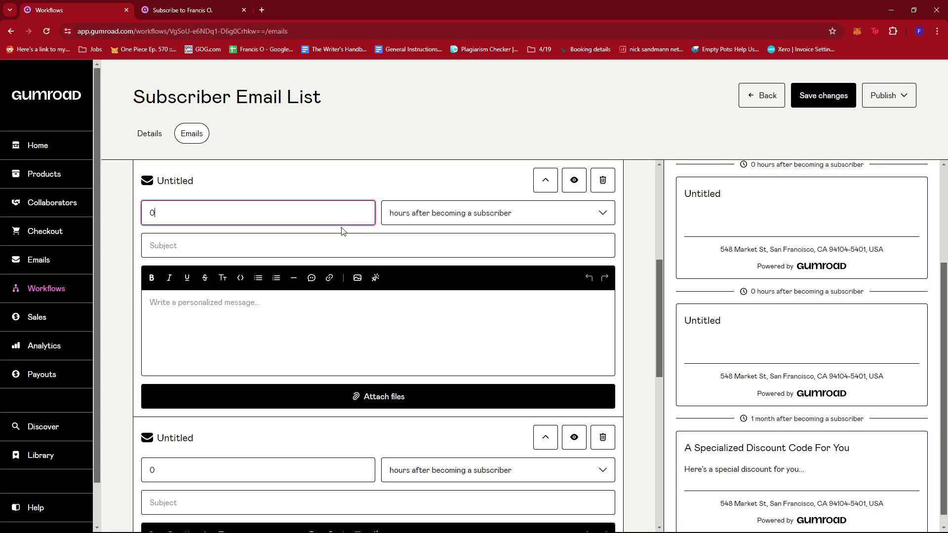
pyautogui.scroll(-3, 344, 231)
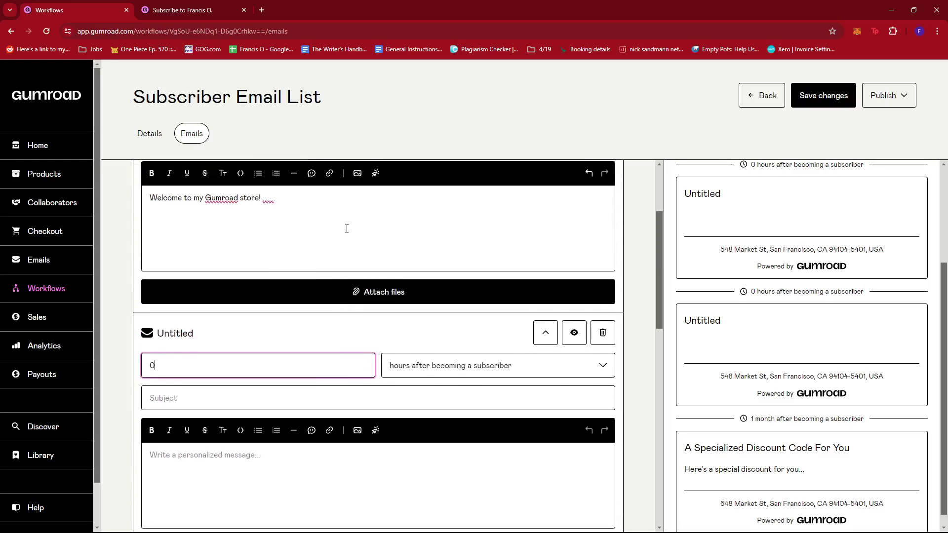
pyautogui.scroll(3, 343, 232)
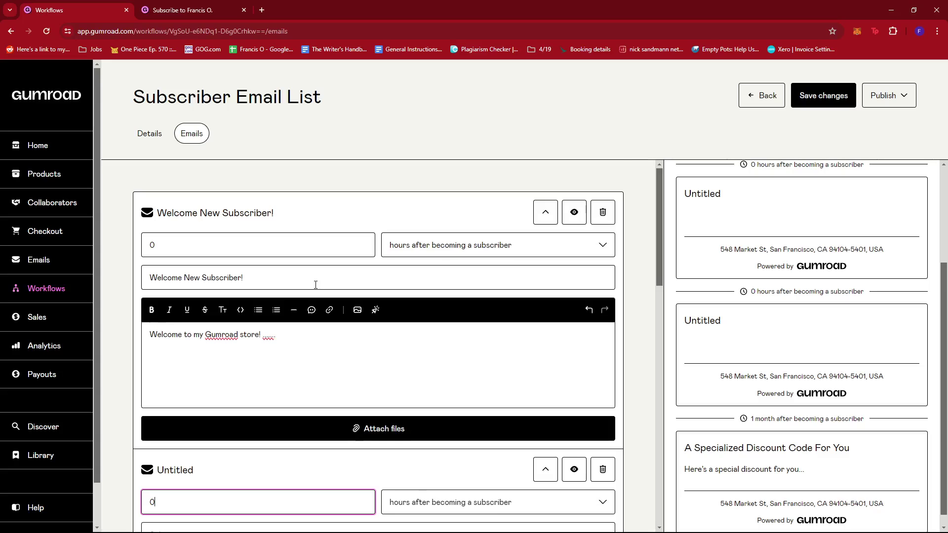
pyautogui.scroll(-3, 319, 285)
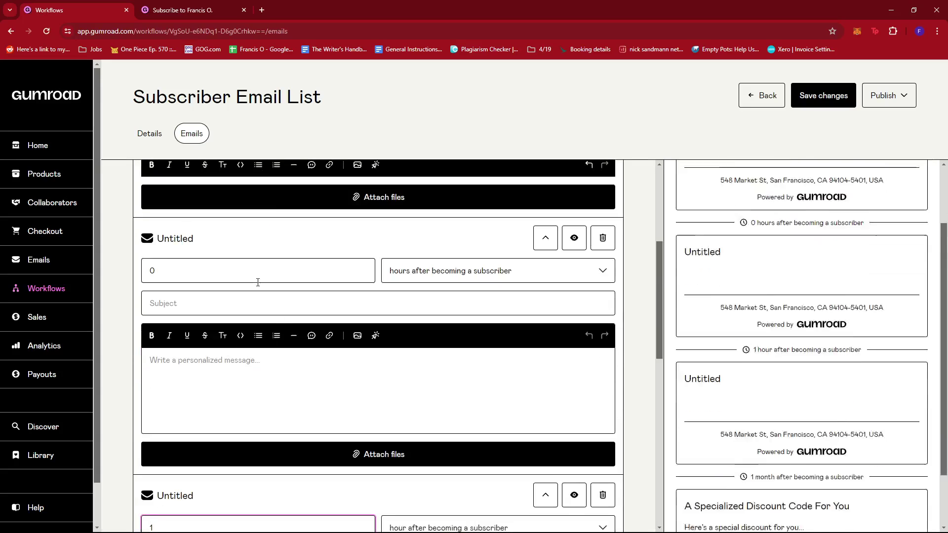
pyautogui.scroll(5, 258, 282)
pyautogui.scroll(-4, 225, 238)
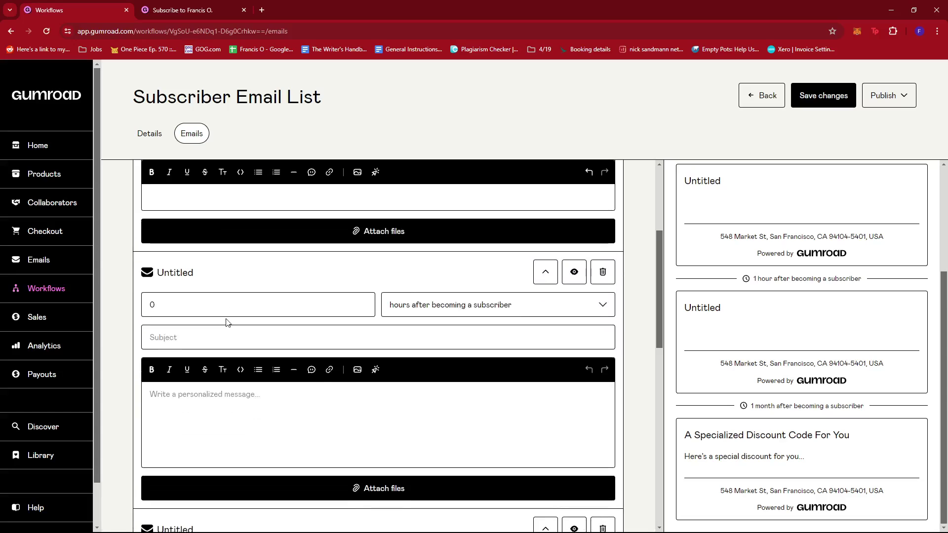
pyautogui.doubleClick(226, 307)
pyautogui.write('1')
pyautogui.scroll(-1, 346, 277)
pyautogui.click(566, 222)
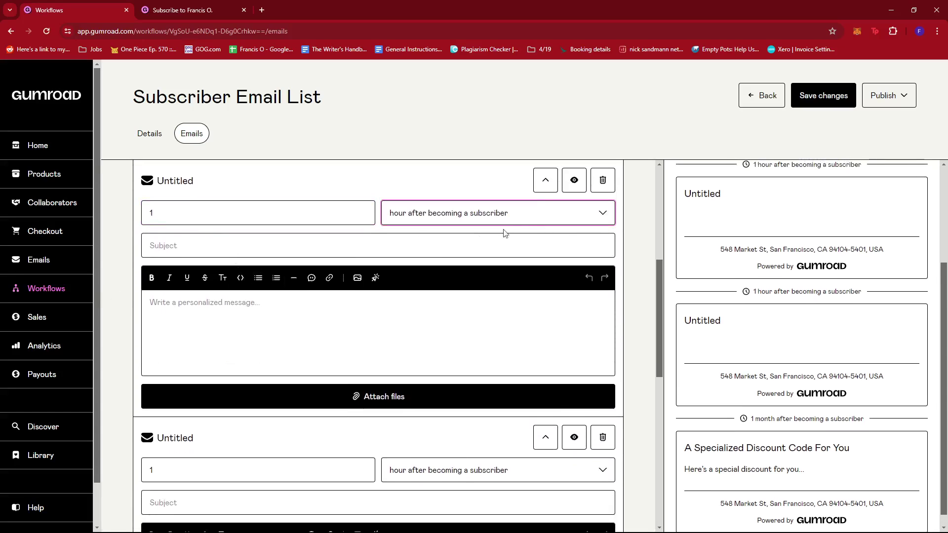
pyautogui.click(440, 241)
pyautogui.scroll(3, 471, 242)
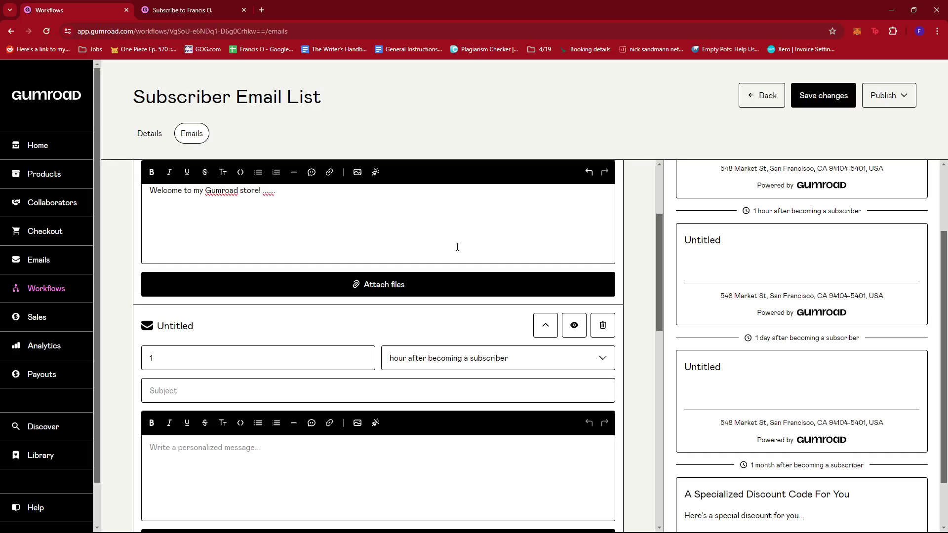
pyautogui.scroll(-6, 459, 257)
pyautogui.scroll(-6, 469, 300)
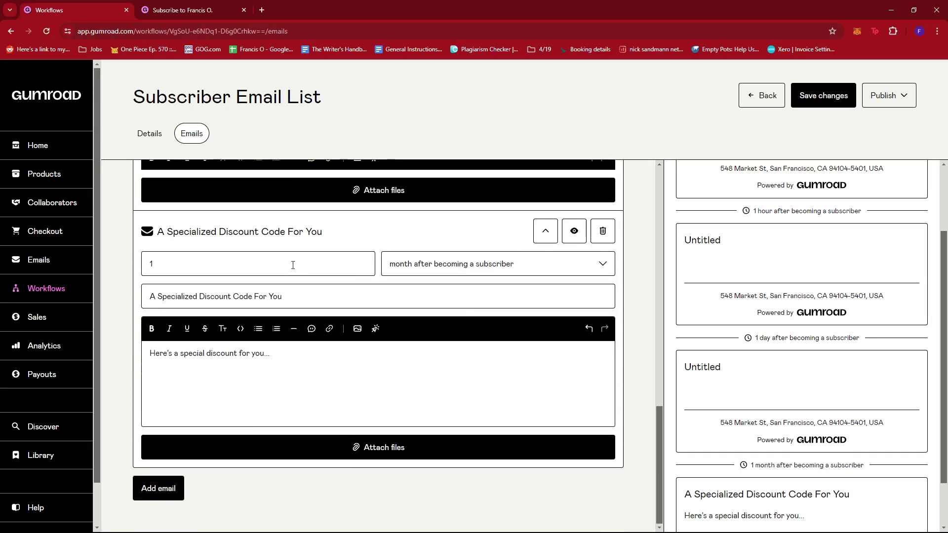
pyautogui.scroll(10, 296, 266)
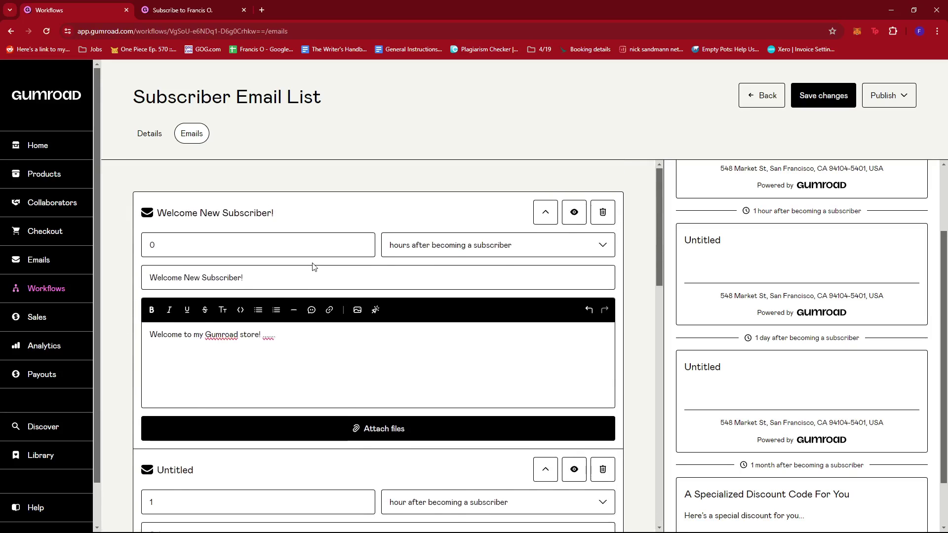
# - Scroll down to the 1-month 'A Specialized Discount Code For You' email and back up
pyautogui.scroll(-5, 316, 272)
pyautogui.scroll(2, 319, 275)
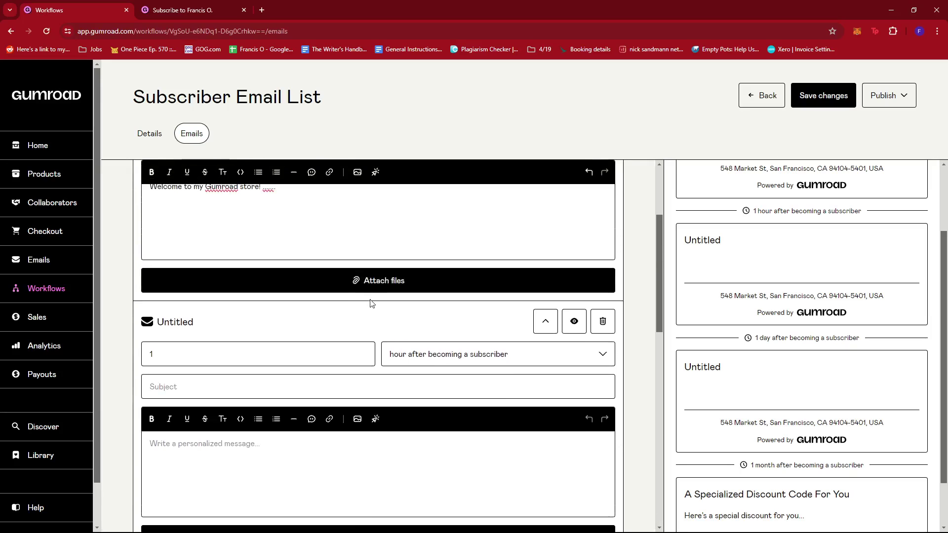
pyautogui.scroll(3, 366, 304)
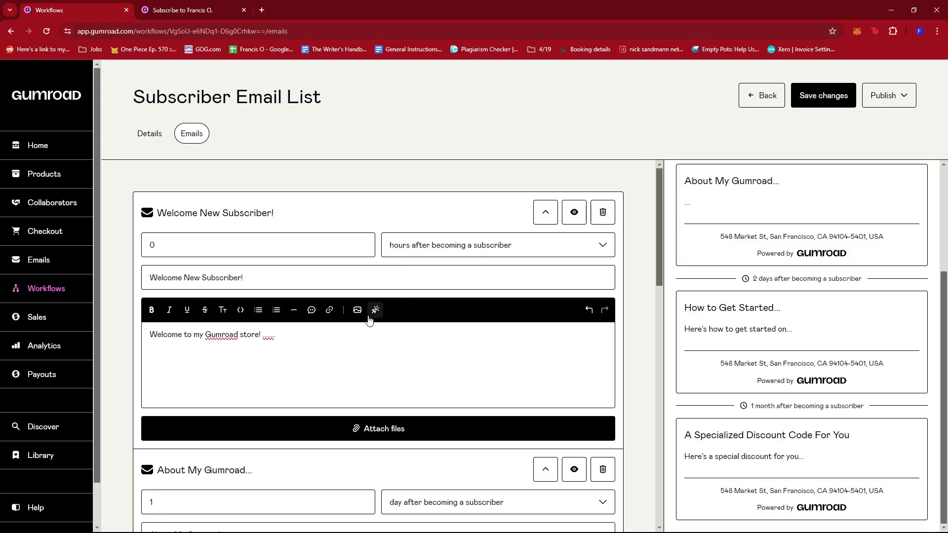
pyautogui.scroll(-1, 372, 316)
pyautogui.scroll(1, 370, 314)
pyautogui.scroll(-1, 432, 338)
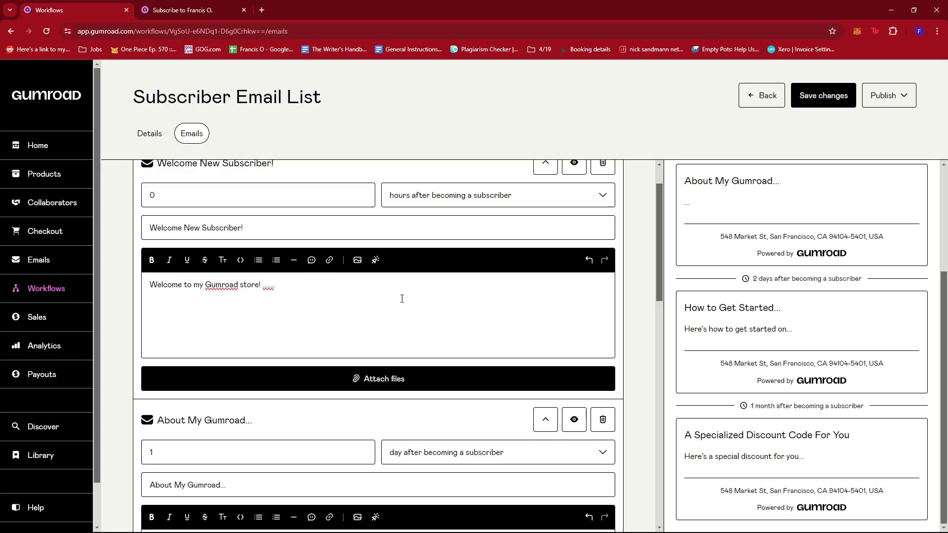
pyautogui.scroll(-2, 398, 303)
pyautogui.scroll(-1, 390, 311)
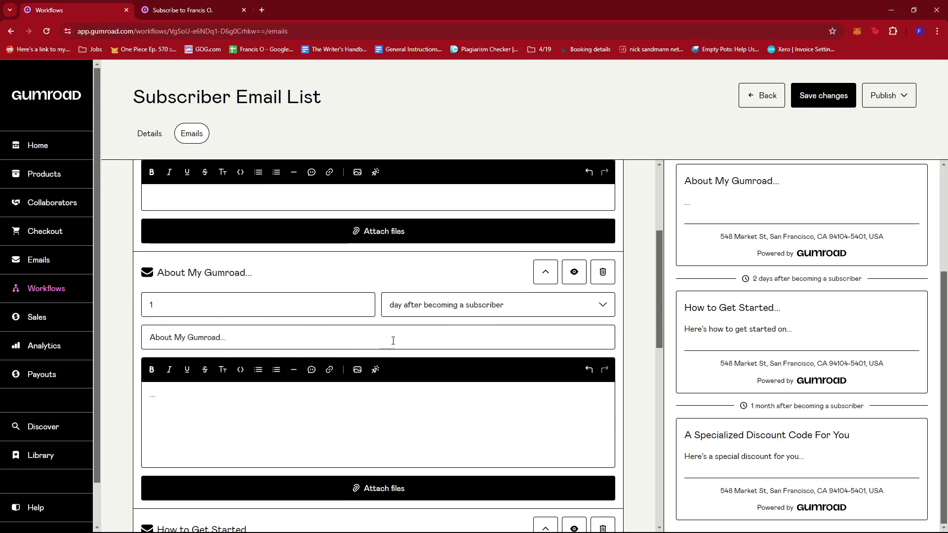
pyautogui.scroll(-1, 405, 341)
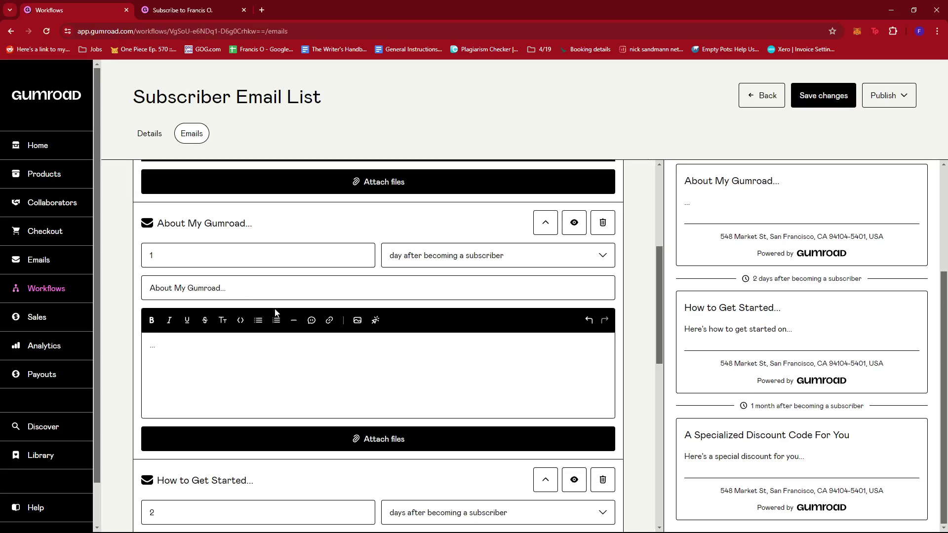
pyautogui.scroll(-5, 275, 312)
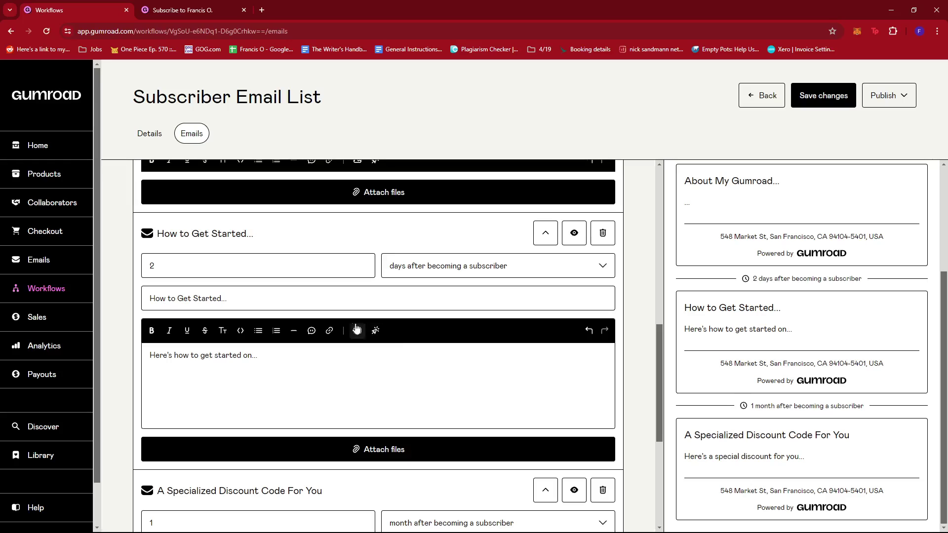
pyautogui.scroll(-1, 434, 345)
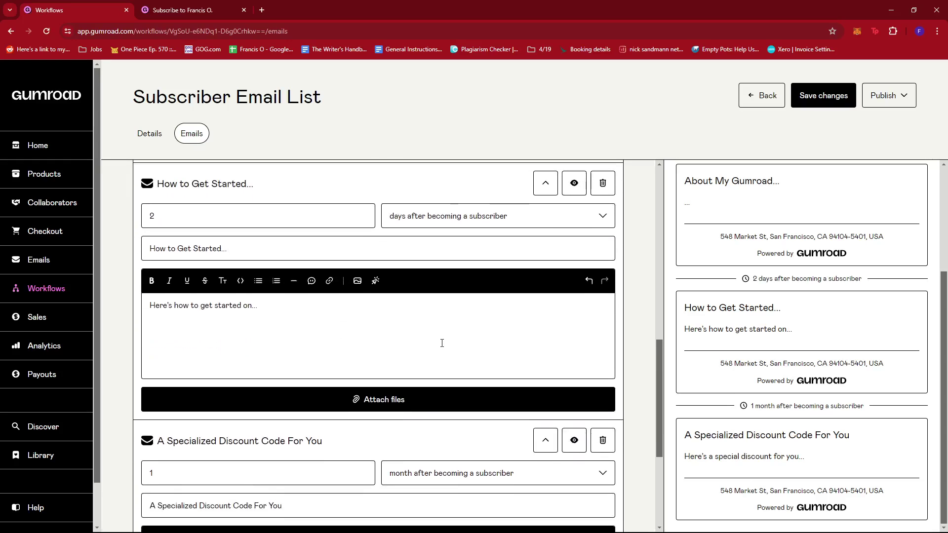
pyautogui.scroll(-3, 440, 344)
pyautogui.scroll(-1, 436, 348)
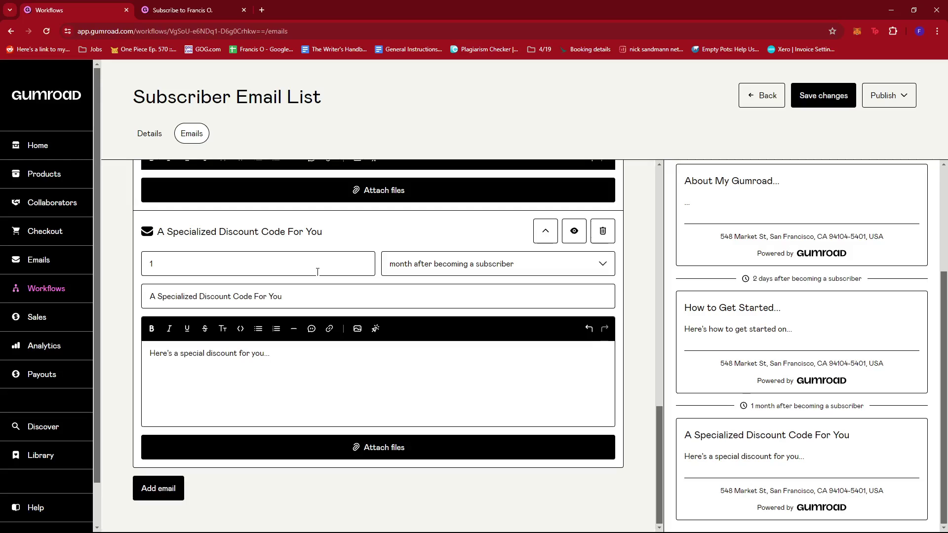
pyautogui.scroll(10, 422, 322)
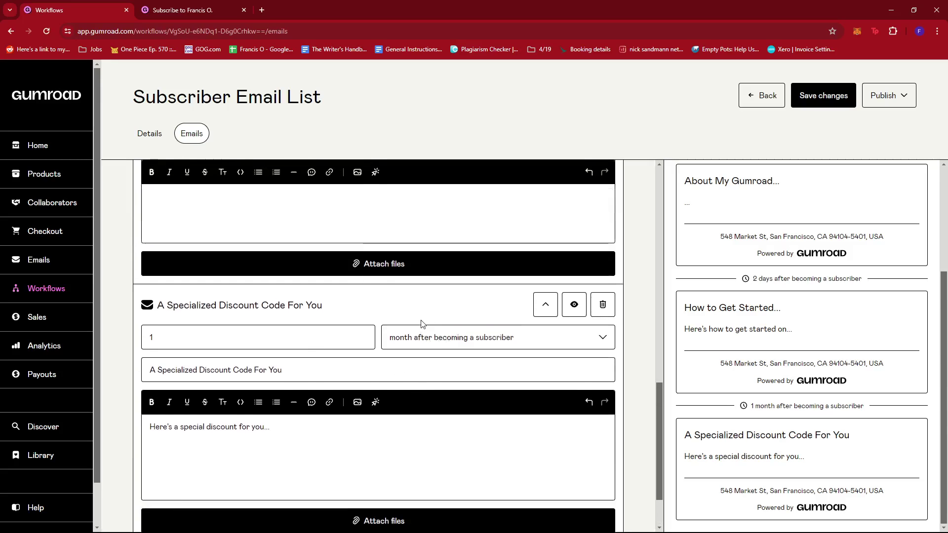
# - Save the workflow's emails, dismiss the Publish menu without publishing, and return to Workflows
pyautogui.scroll(4, 421, 321)
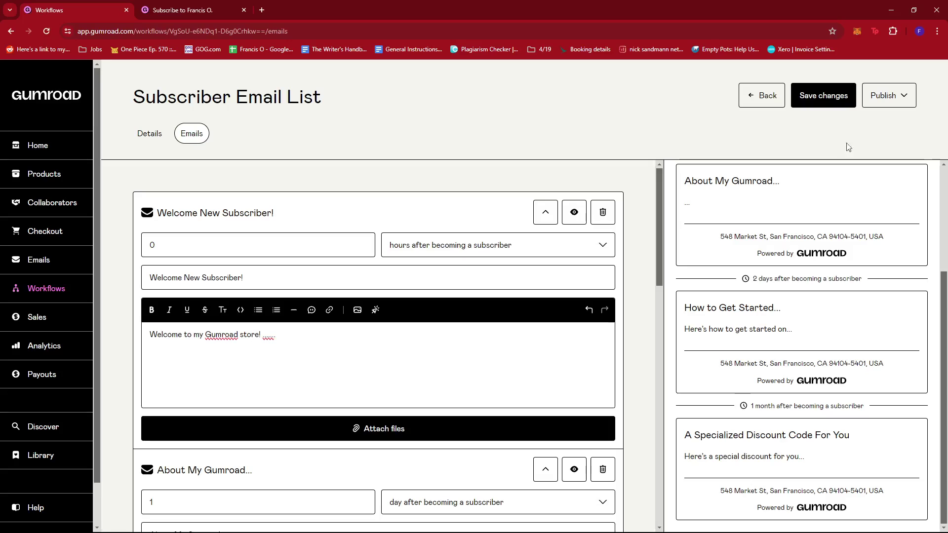
pyautogui.click(819, 98)
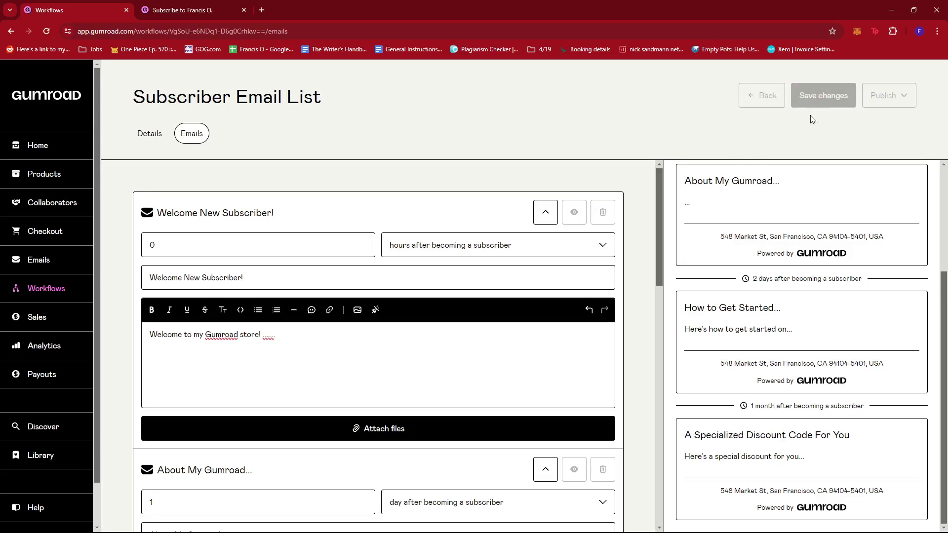
pyautogui.scroll(-15, 537, 311)
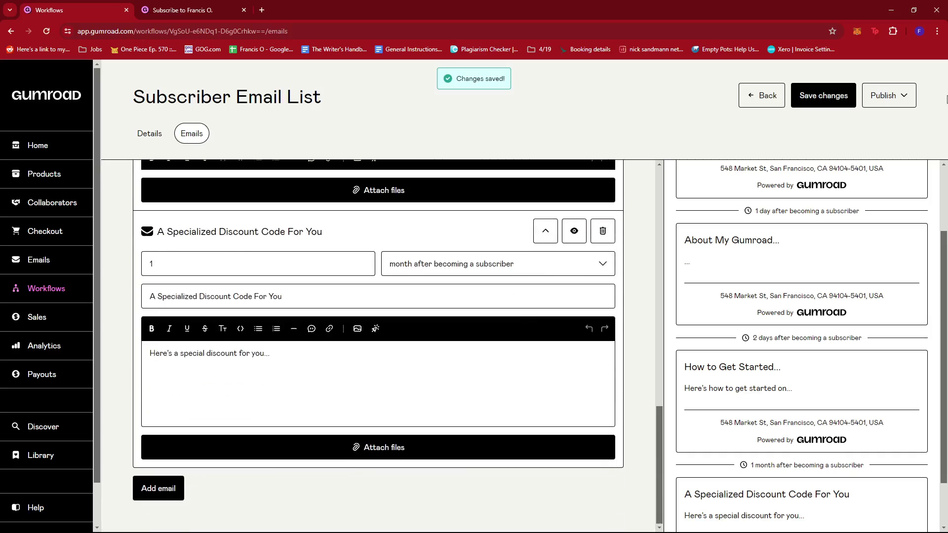
pyautogui.click(896, 93)
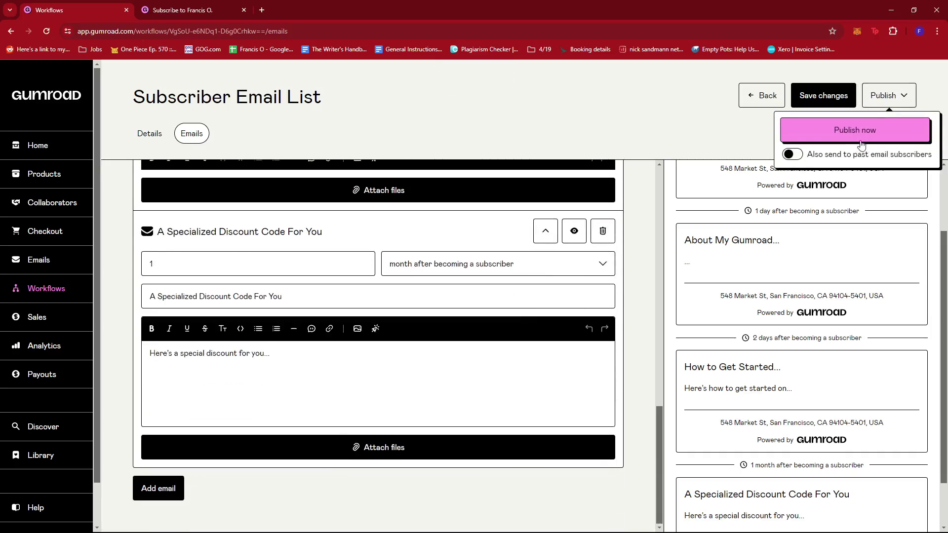
pyautogui.click(652, 121)
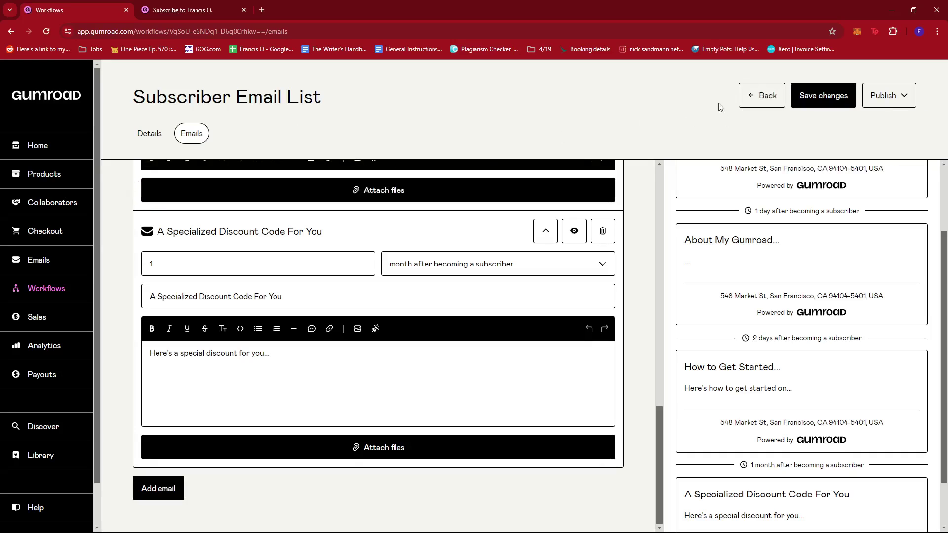
pyautogui.click(738, 110)
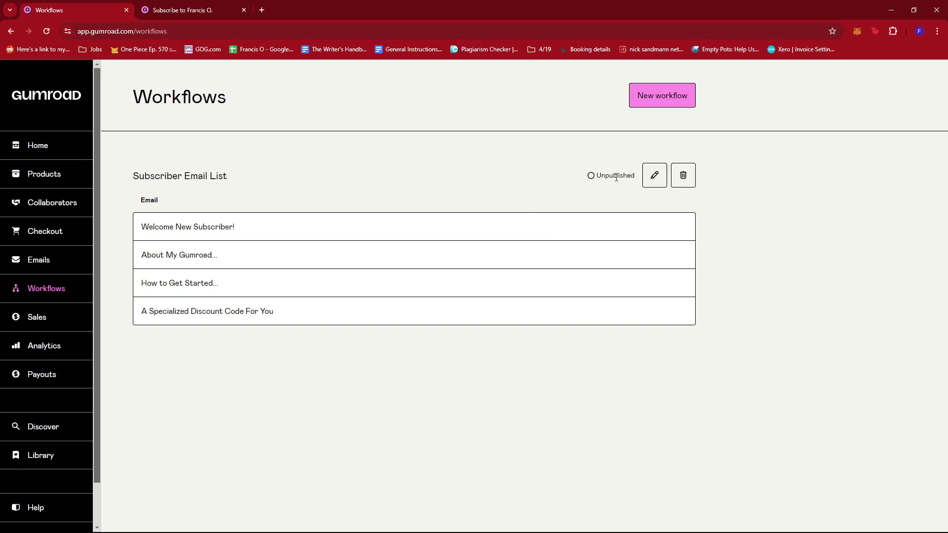
# - Reopen Subscriber Email List, publish it now, then start a new workflow from Workflows
pyautogui.click(654, 176)
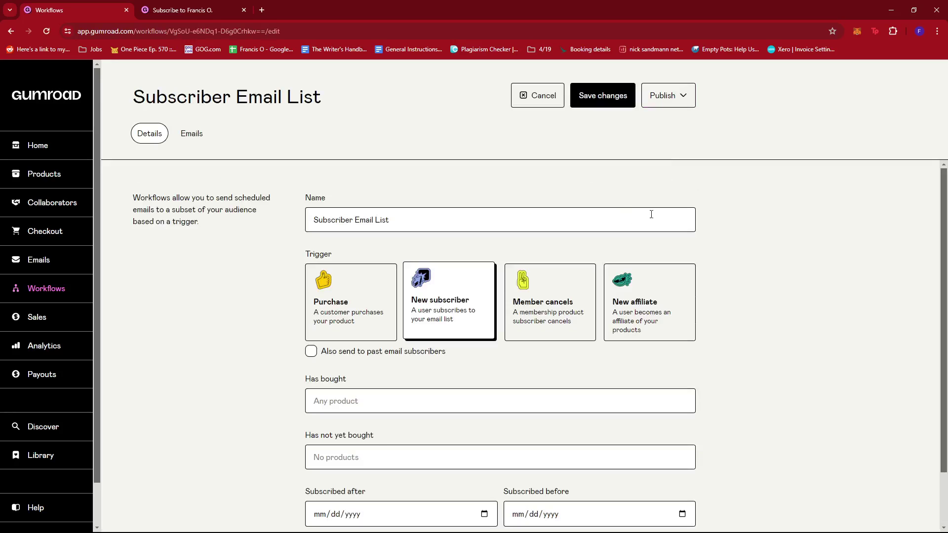
pyautogui.scroll(-1, 651, 214)
pyautogui.scroll(1, 667, 201)
pyautogui.click(188, 136)
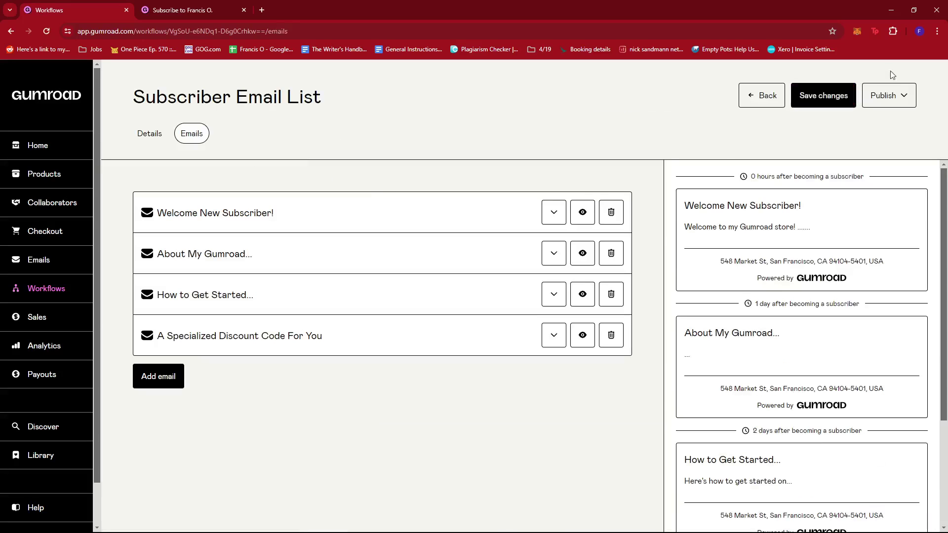
pyautogui.click(904, 96)
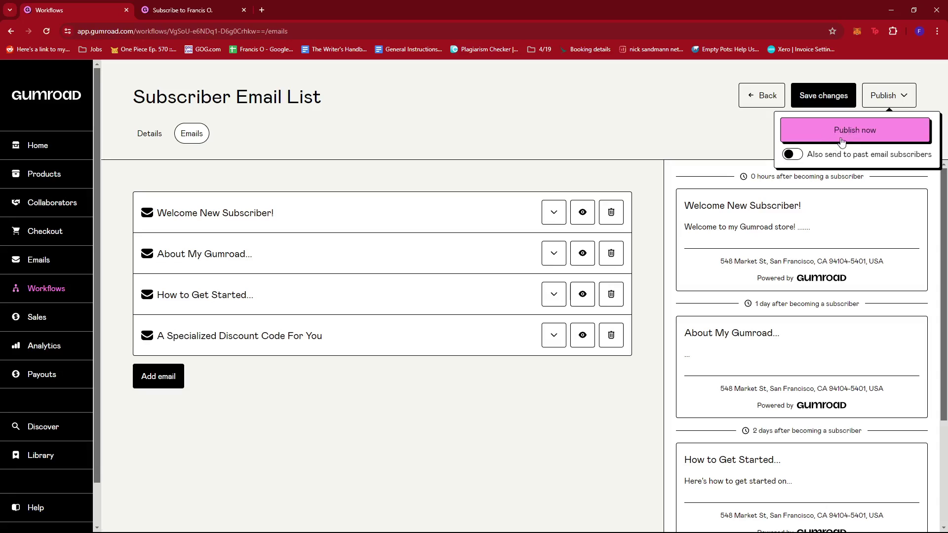
pyautogui.click(860, 131)
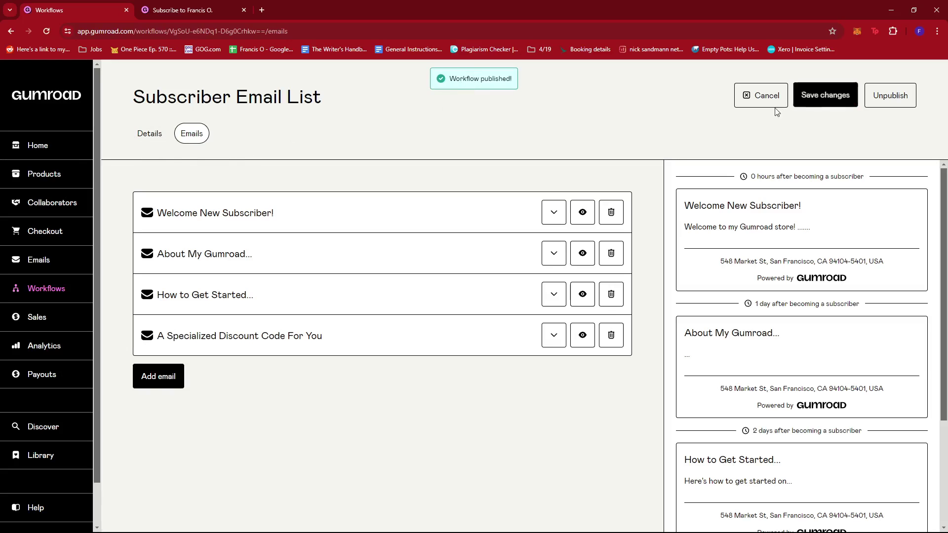
pyautogui.click(55, 287)
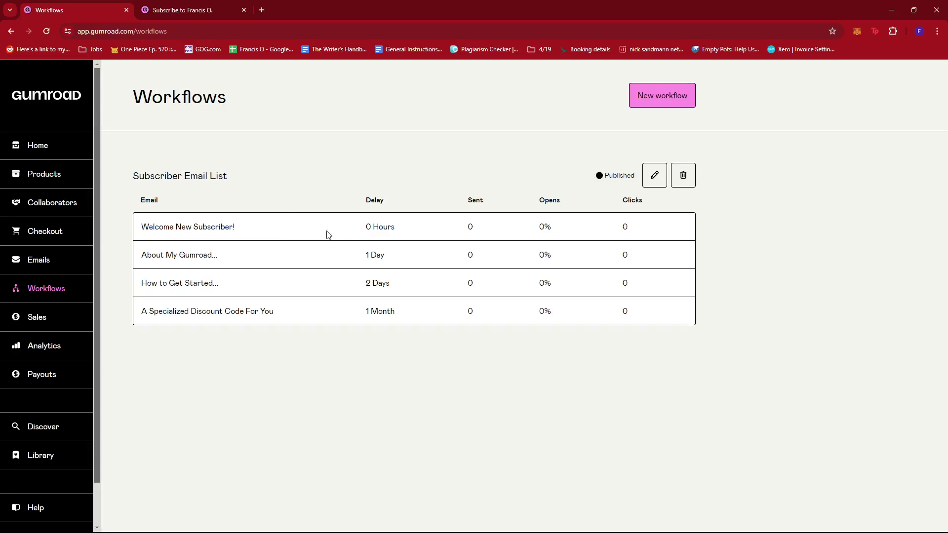
pyautogui.click(667, 99)
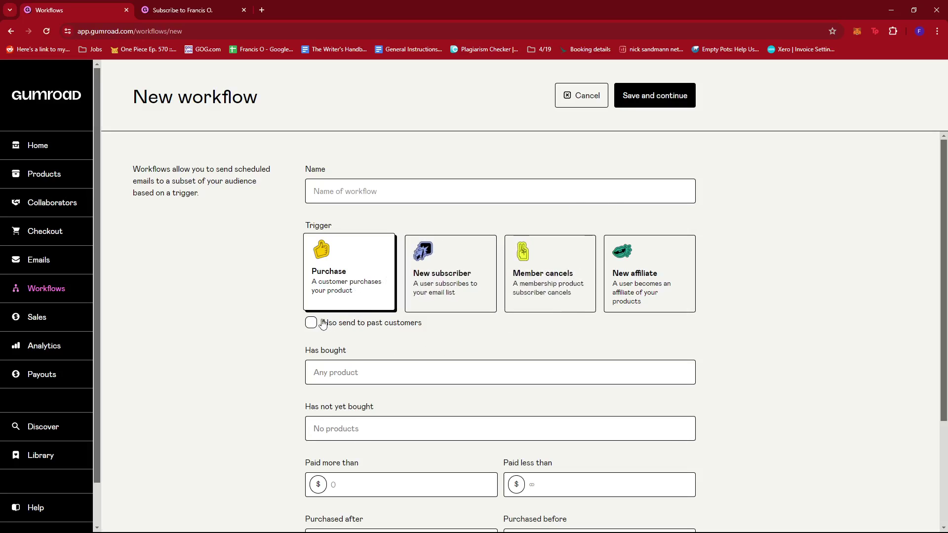
# - Name the workflow 'Customer Email List' and leave the Has bought product filter empty
pyautogui.click(413, 190)
pyautogui.write('Customer Email List')
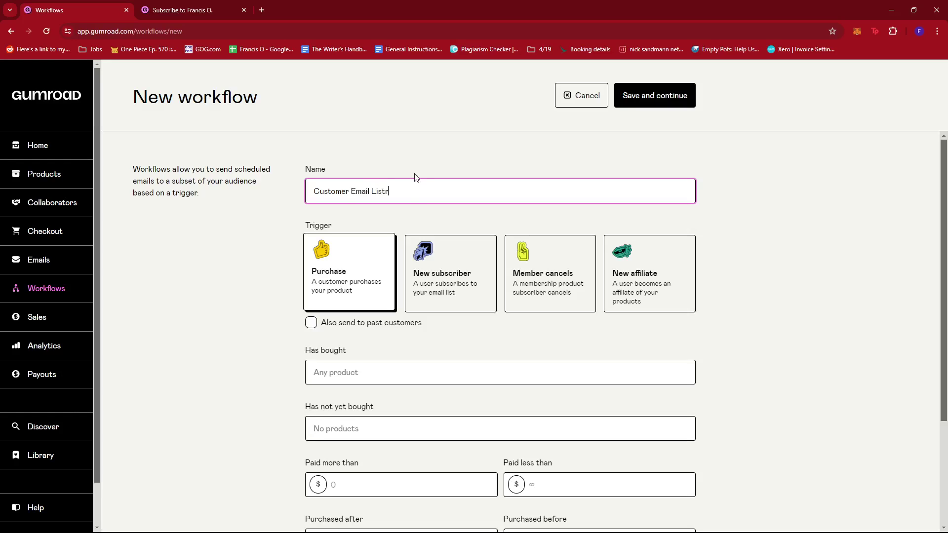
pyautogui.click(384, 372)
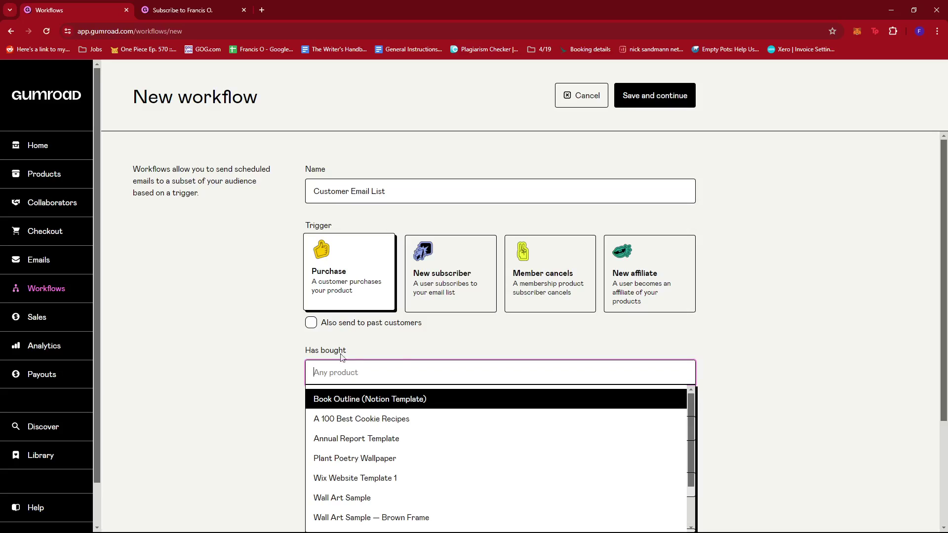
pyautogui.click(245, 365)
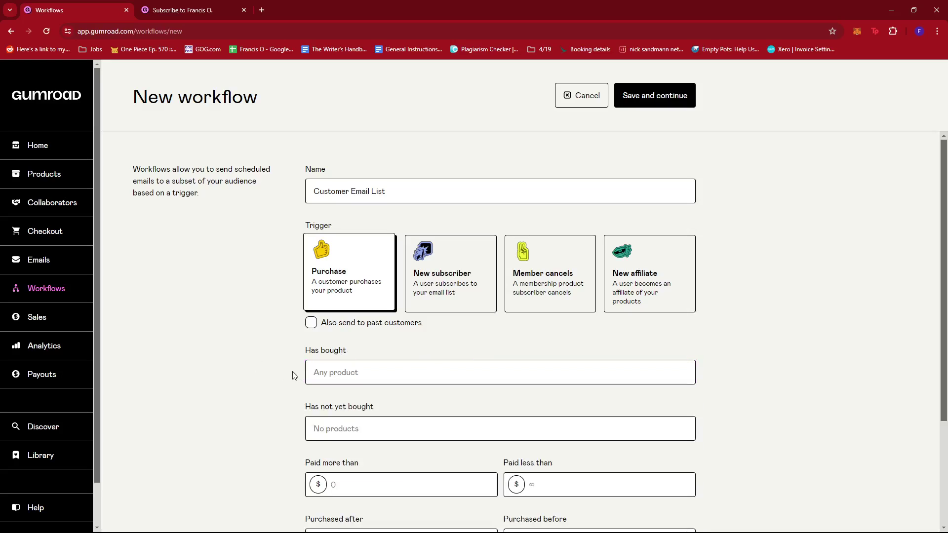
pyautogui.scroll(-1, 379, 381)
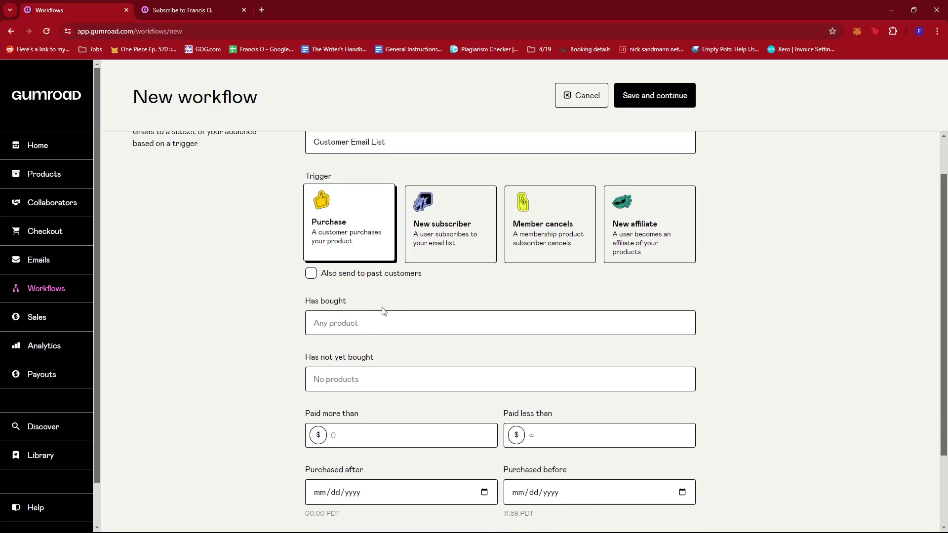
pyautogui.click(377, 319)
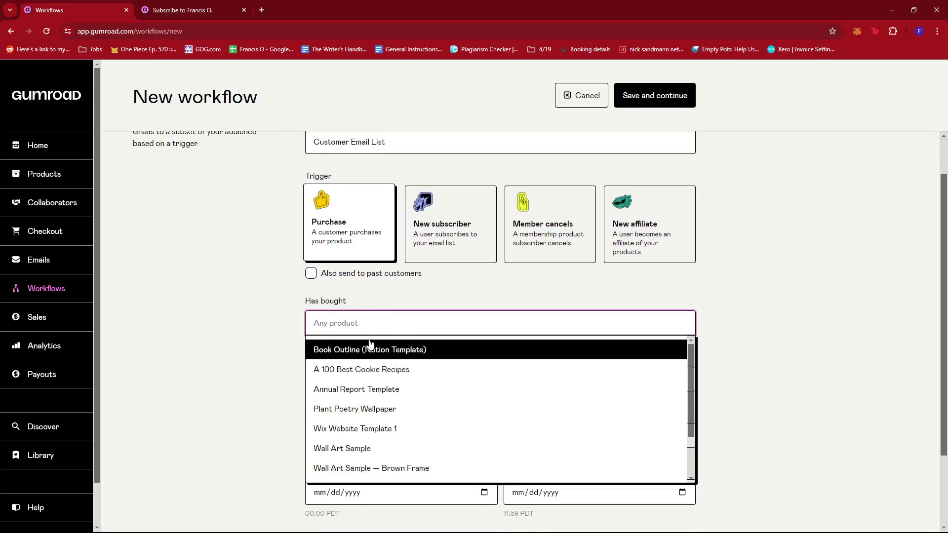
pyautogui.click(822, 334)
# - Leave the Paid more than amount blank, keeping Purchase as the trigger
pyautogui.scroll(-1, 394, 393)
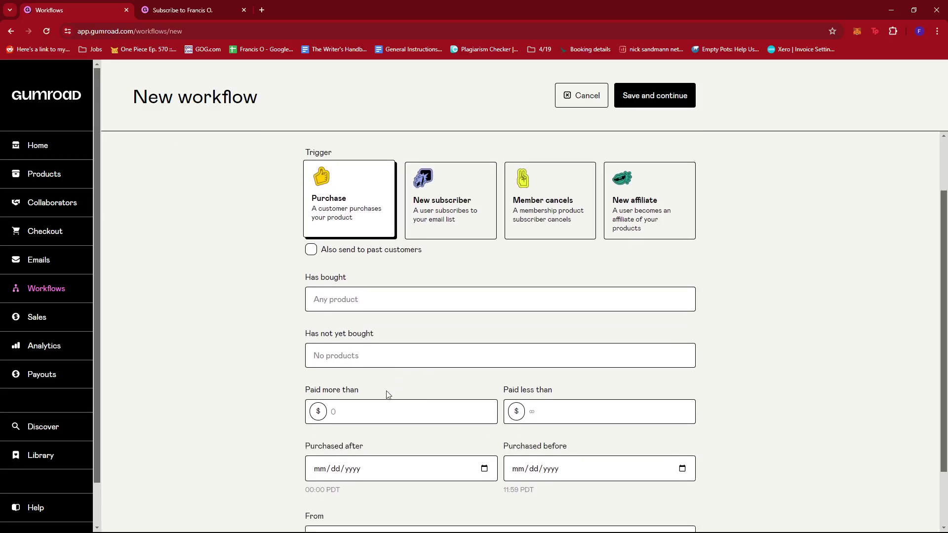
pyautogui.scroll(-1, 367, 325)
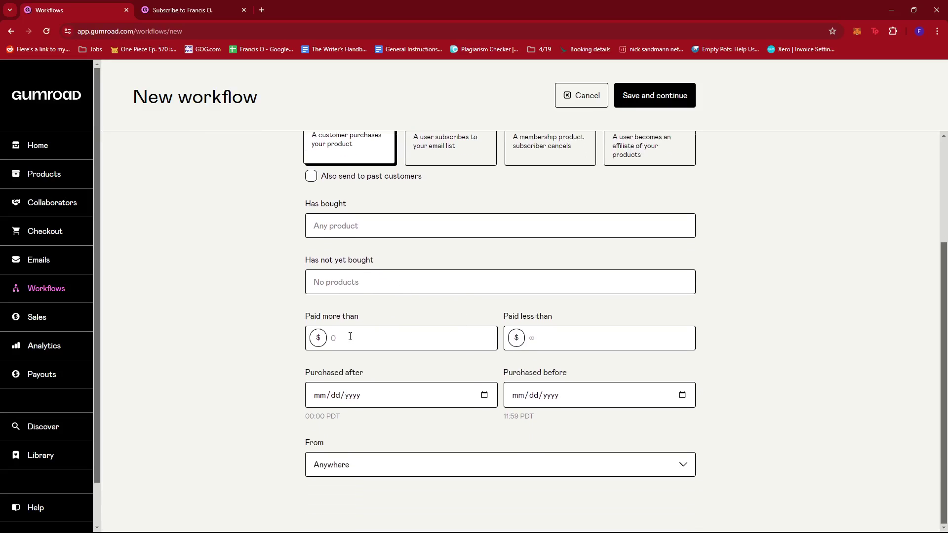
pyautogui.click(350, 336)
pyautogui.click(800, 304)
pyautogui.scroll(1, 366, 315)
pyautogui.scroll(-1, 398, 339)
pyautogui.scroll(1, 453, 358)
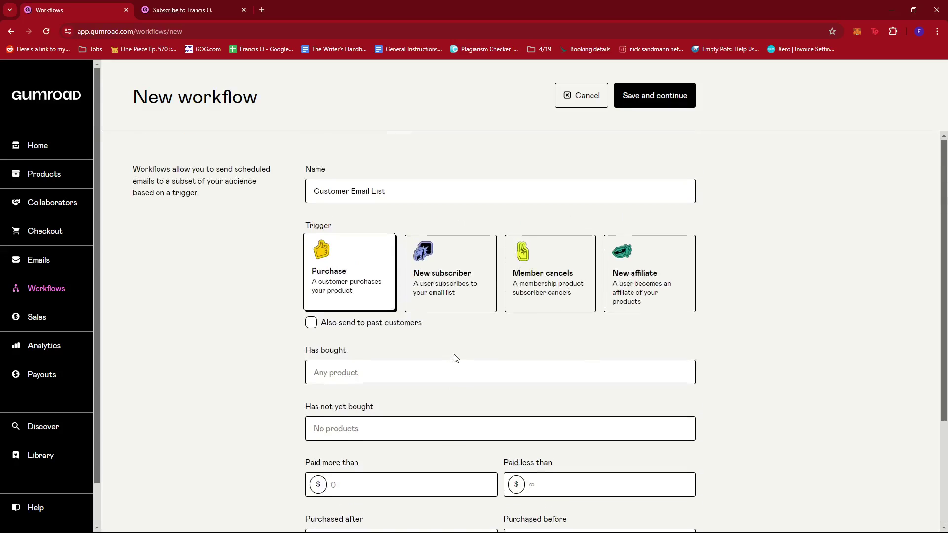
pyautogui.scroll(-1, 452, 358)
pyautogui.scroll(1, 504, 311)
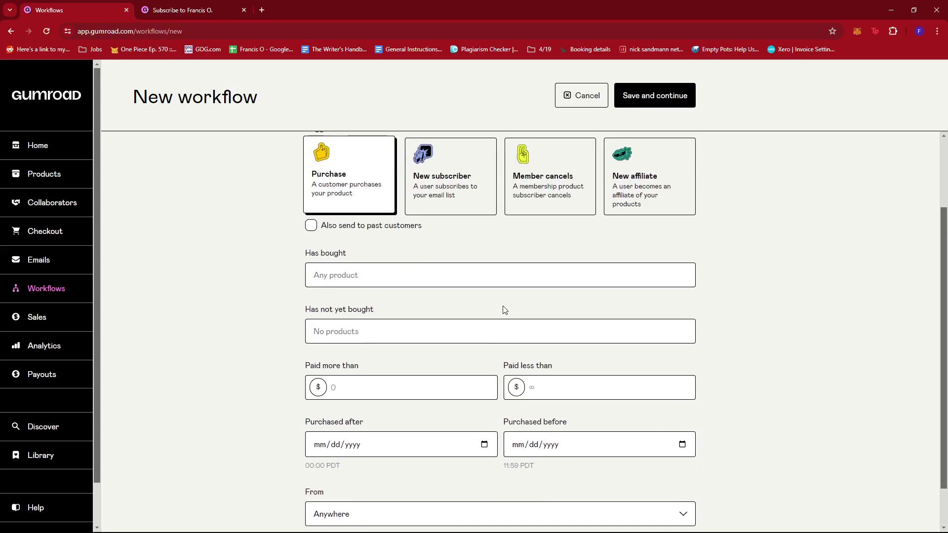
pyautogui.scroll(2, 504, 310)
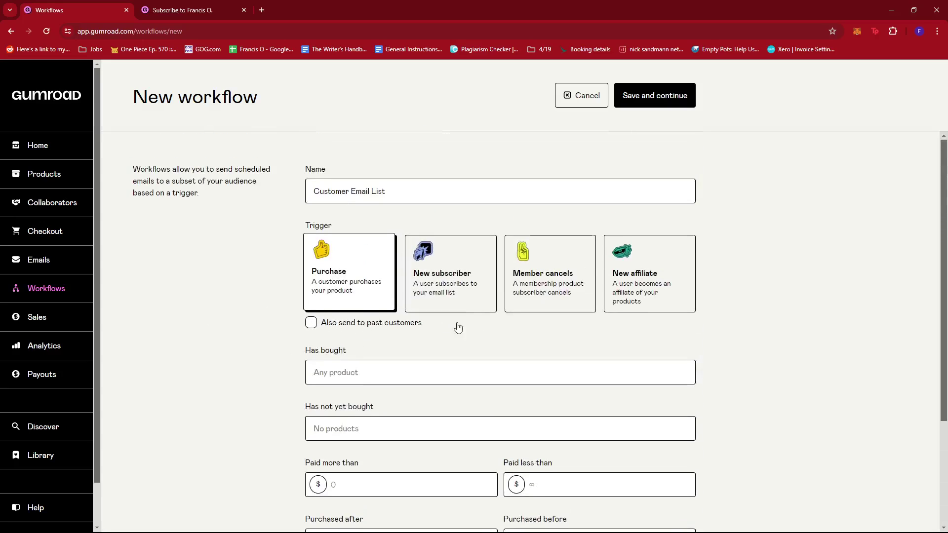
pyautogui.scroll(-1, 727, 310)
pyautogui.scroll(1, 727, 310)
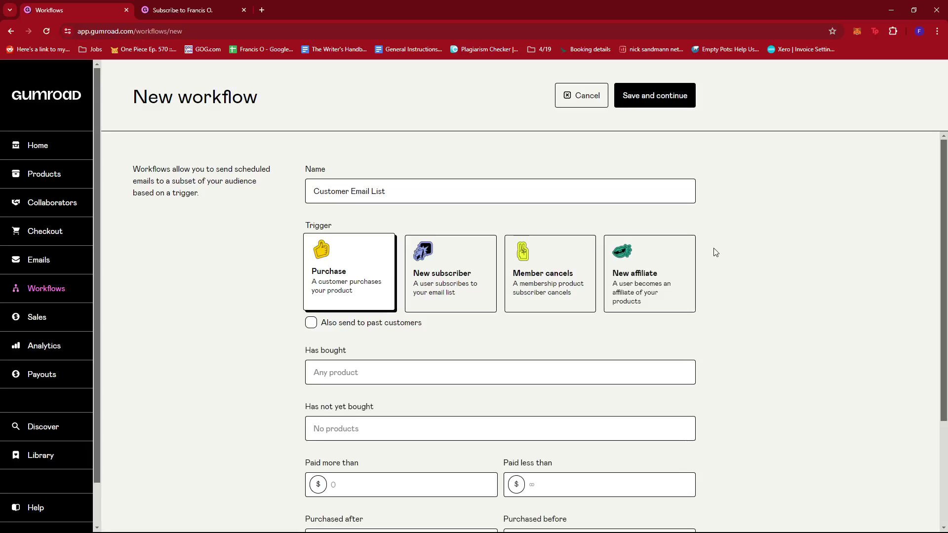